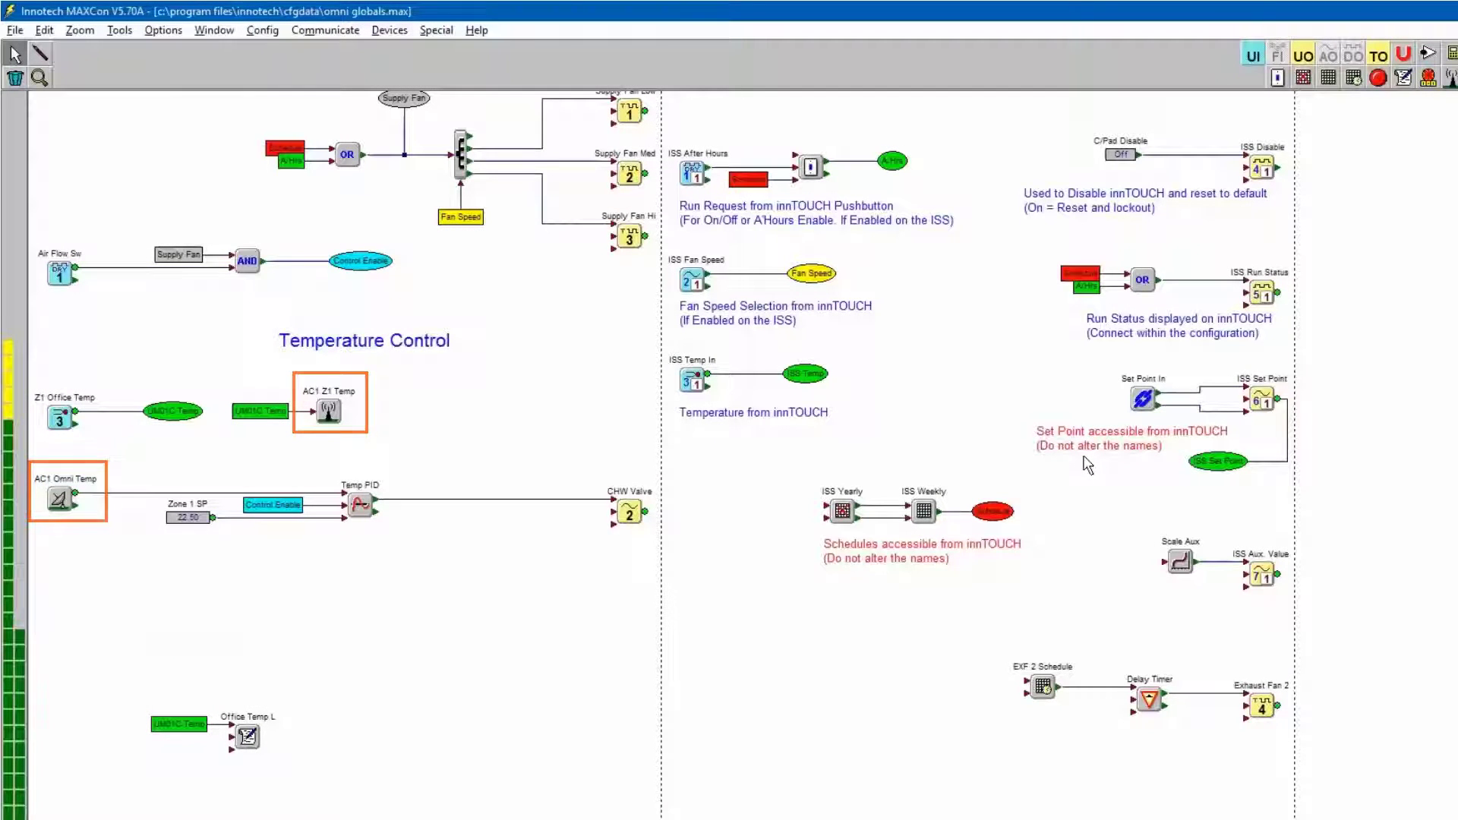
Copy the block name from the AC1 Omni Temp global input's settings in MAXCon.
double_click(59, 499)
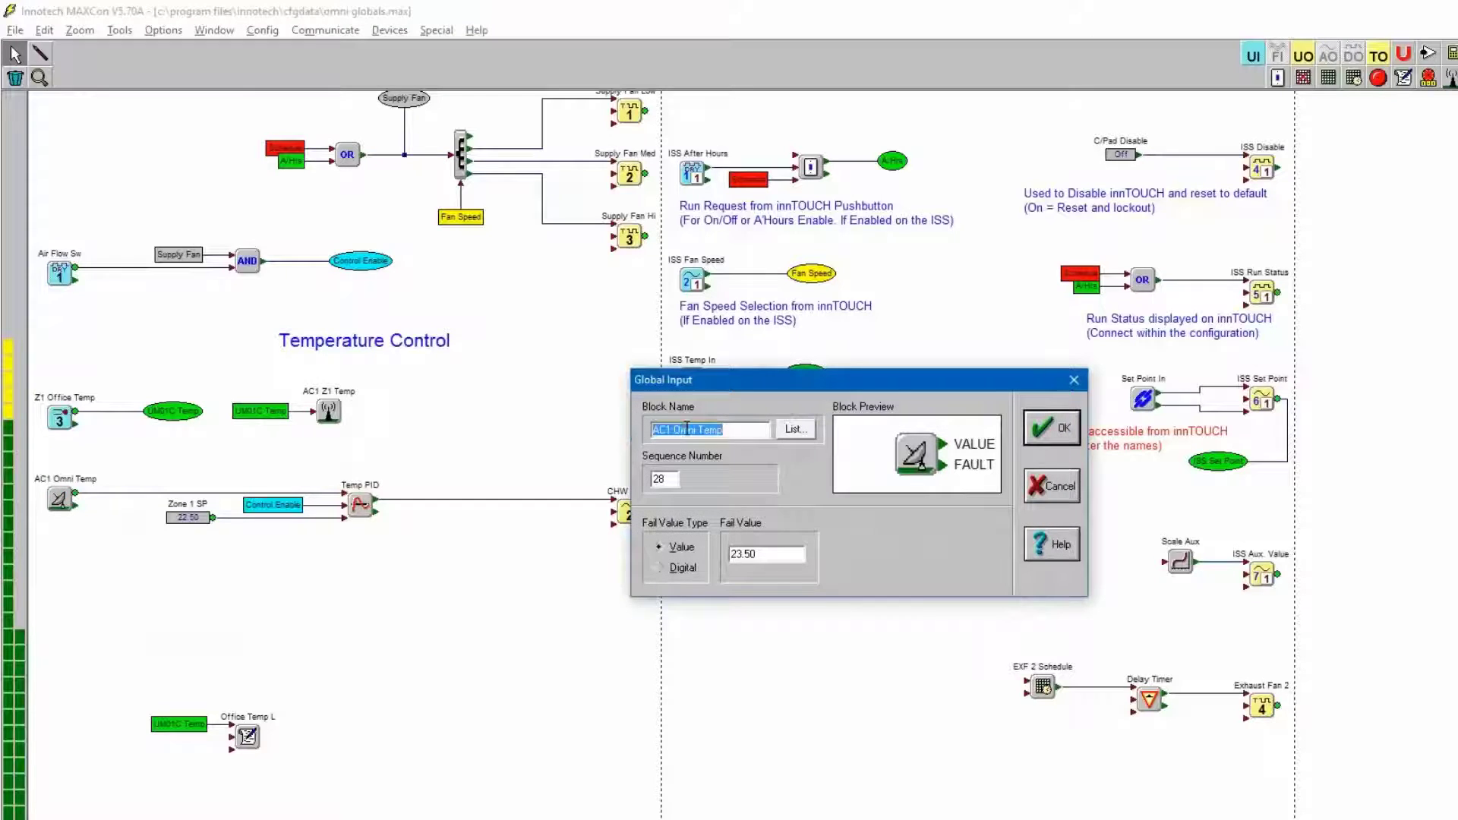
right_click(685, 430)
left_click(740, 489)
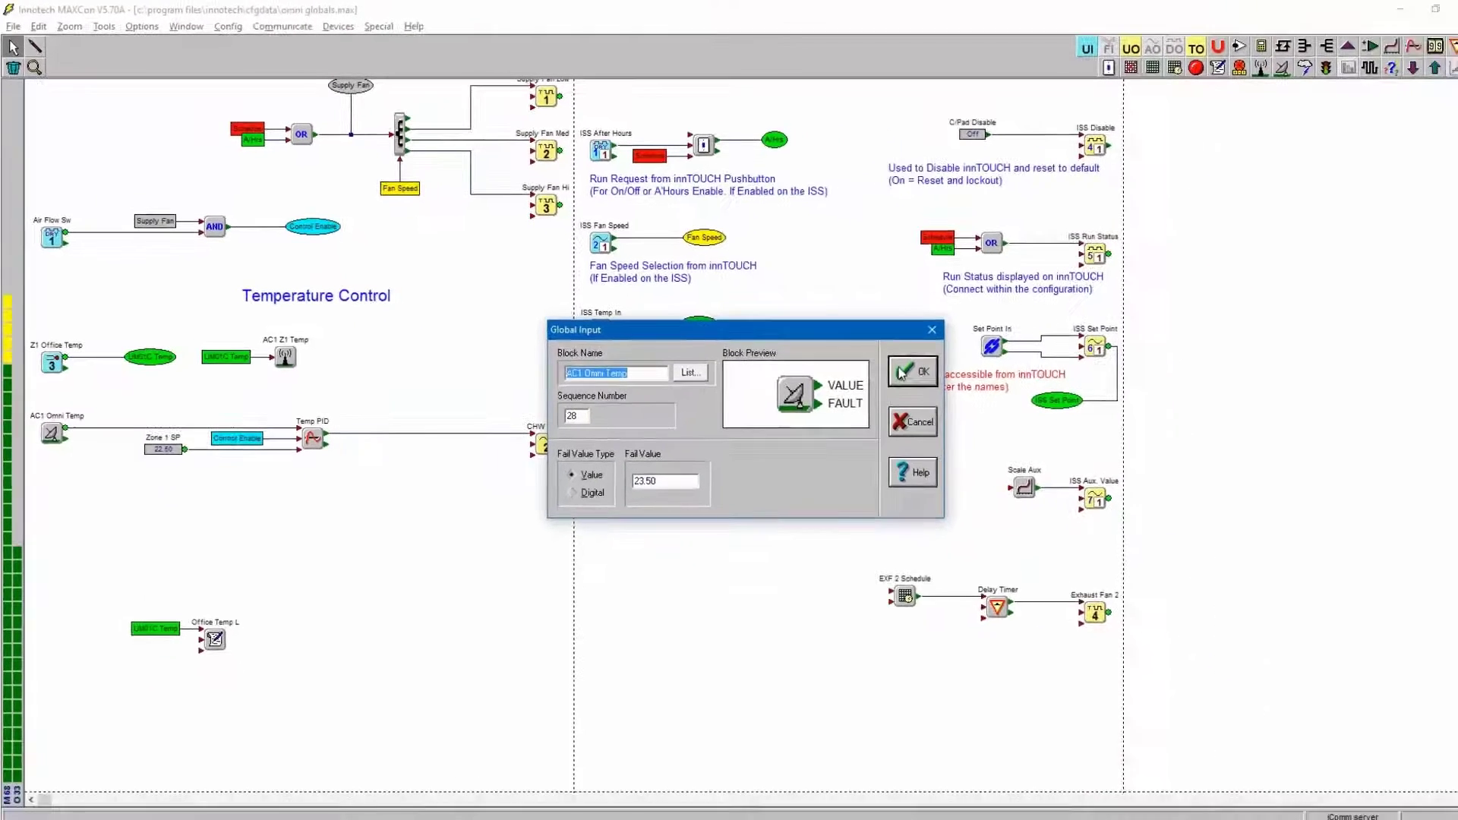
left_click(1036, 431)
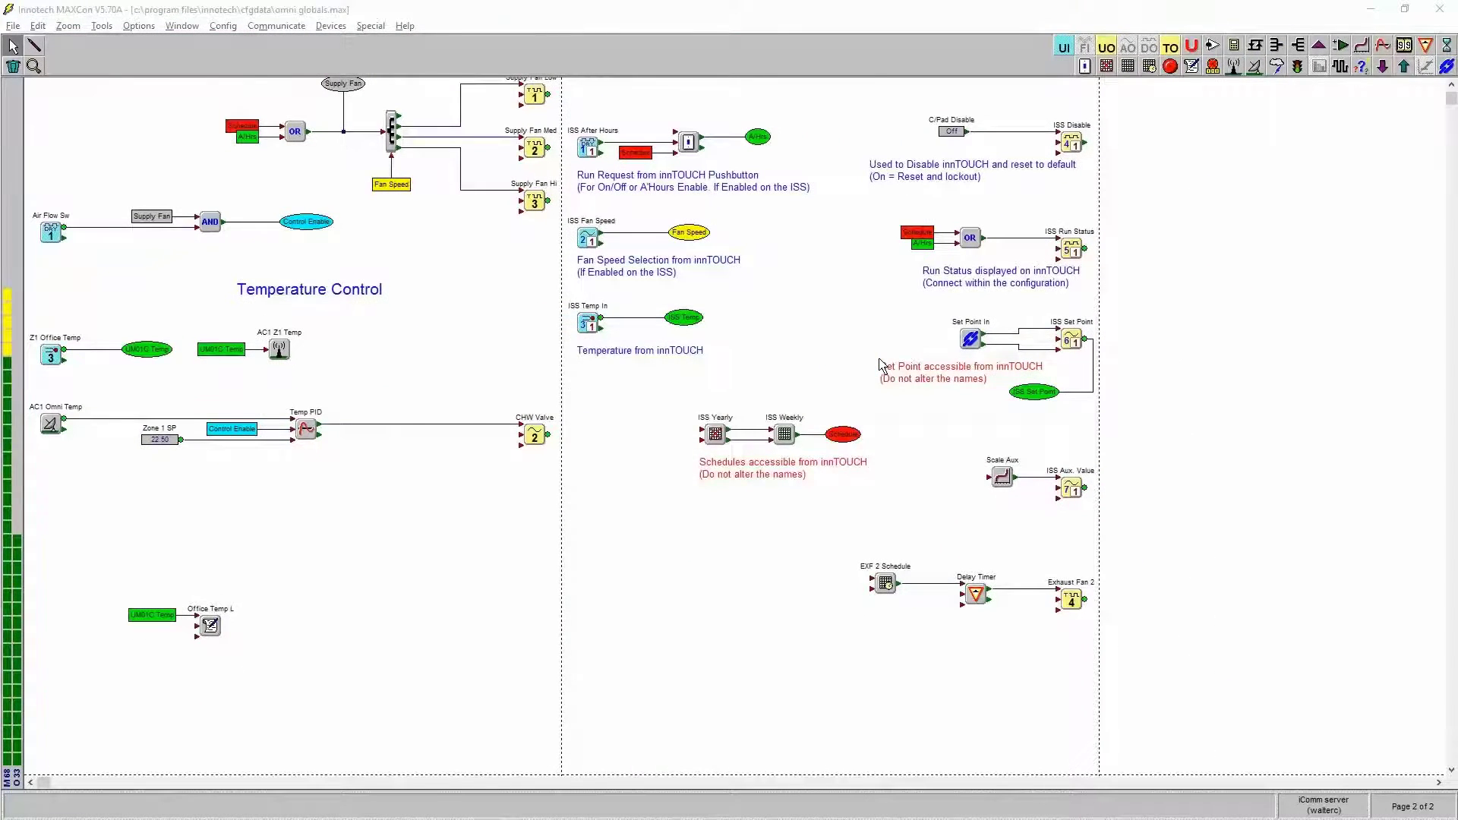
Filter the Focus block list to Comms and bring the Maxim Globals page into view.
key("alt+Tab")
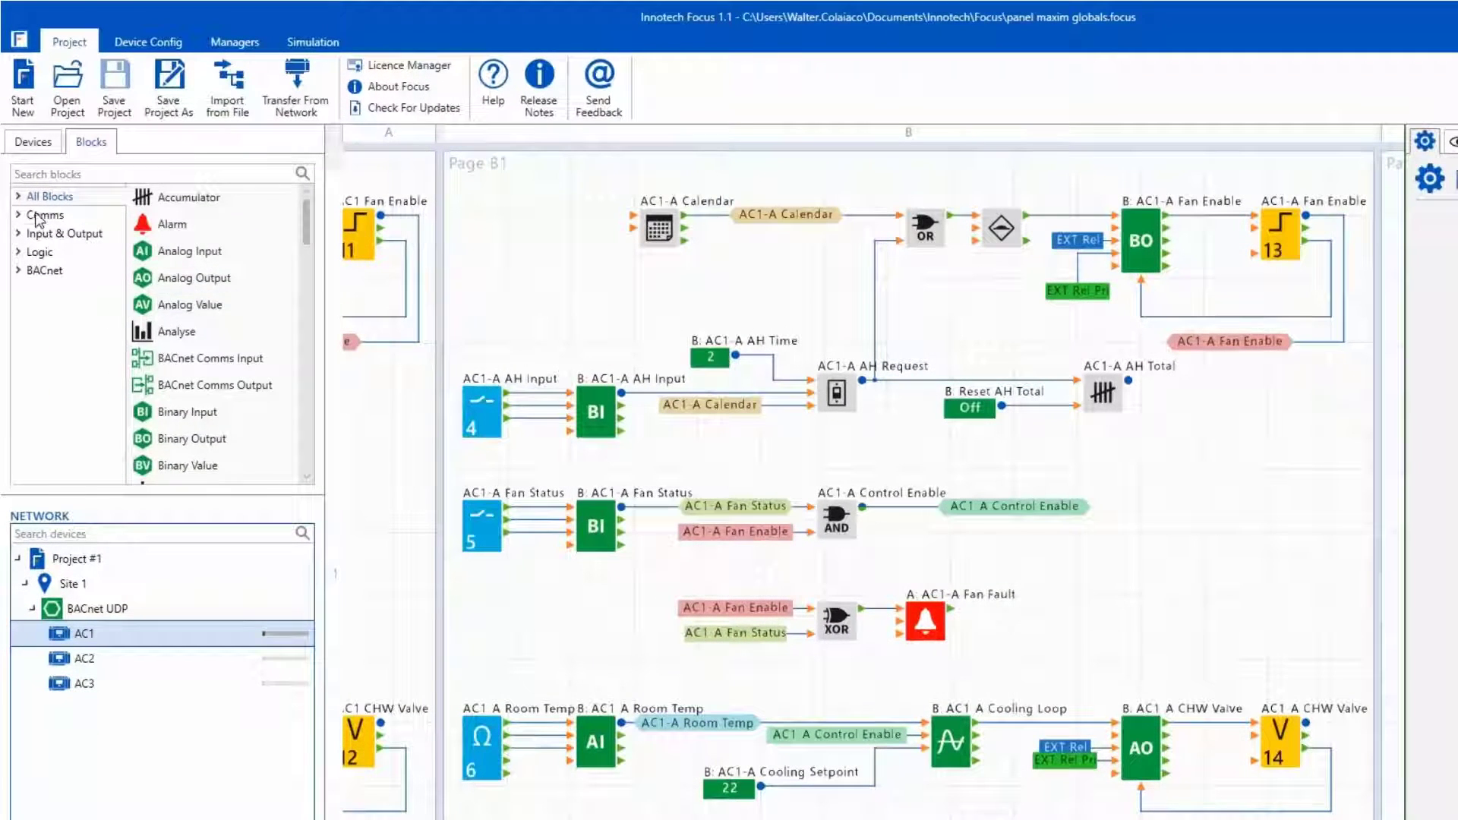
left_click(30, 177)
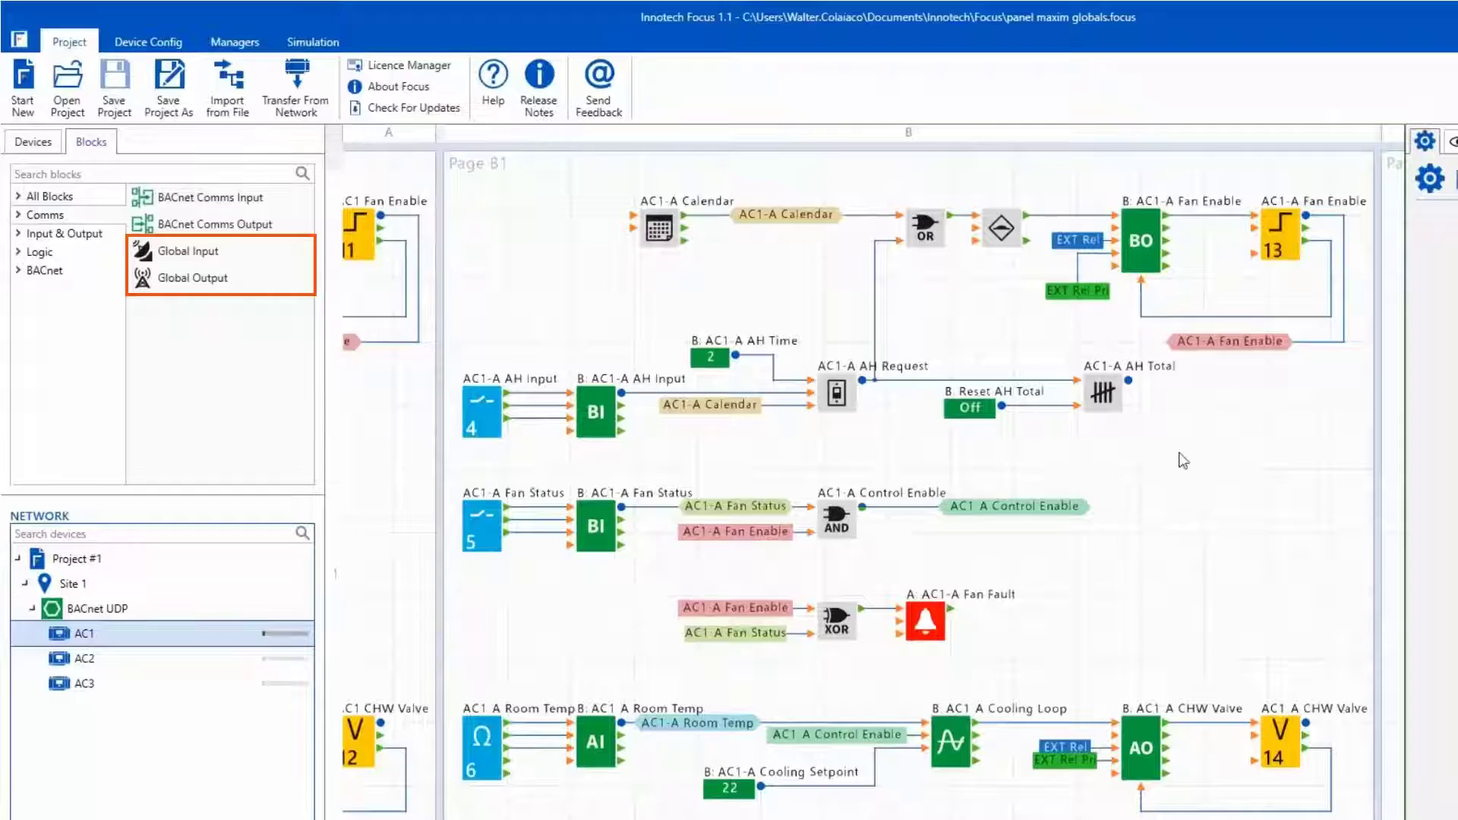
left_click_drag(1093, 446, 659, 437)
left_click_drag(969, 435, 674, 452)
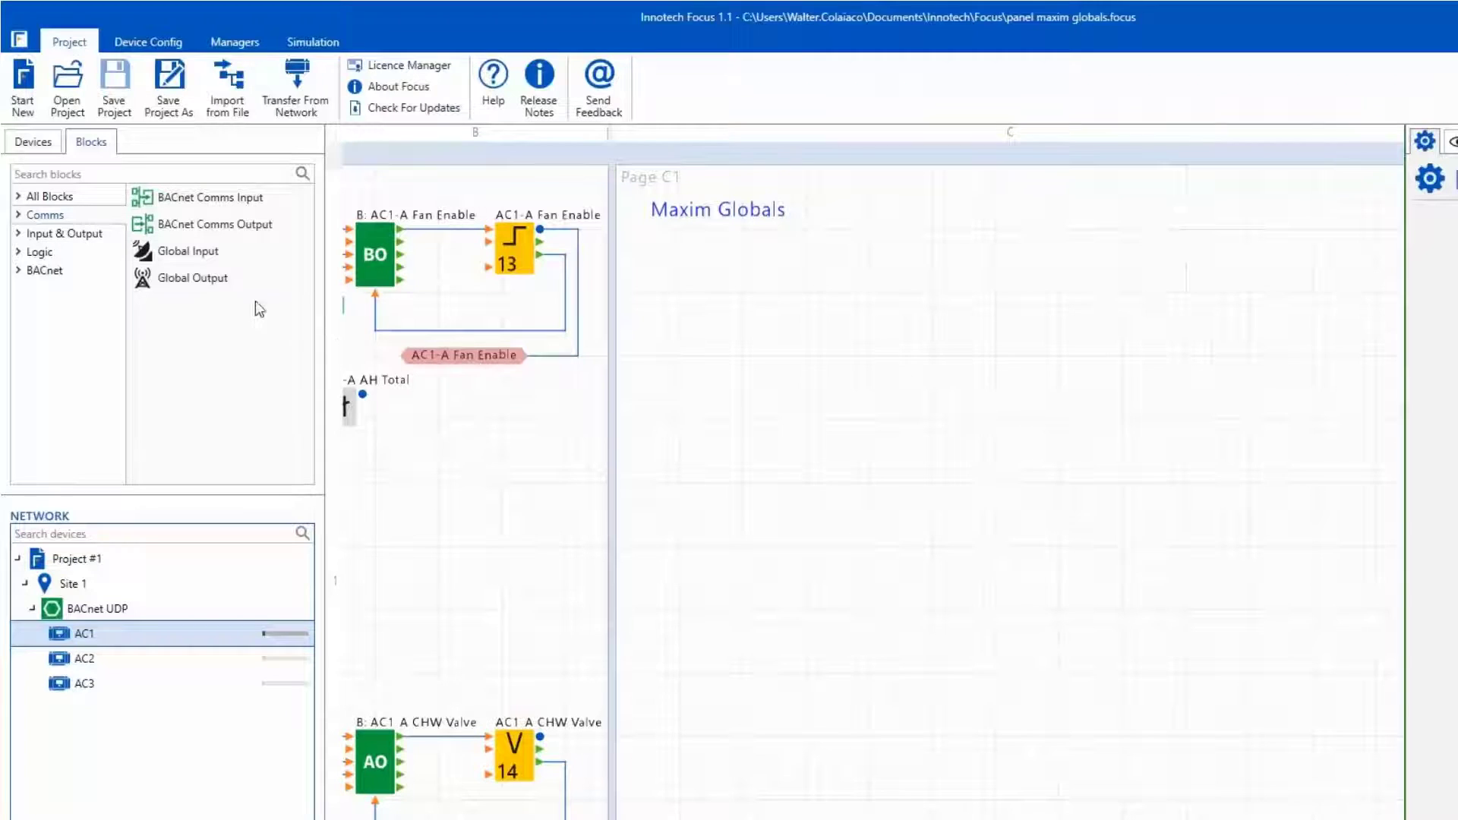
Place a Global Output block on the Maxim Globals page and name it AC1 Omni Temp.
left_click_drag(204, 279, 874, 277)
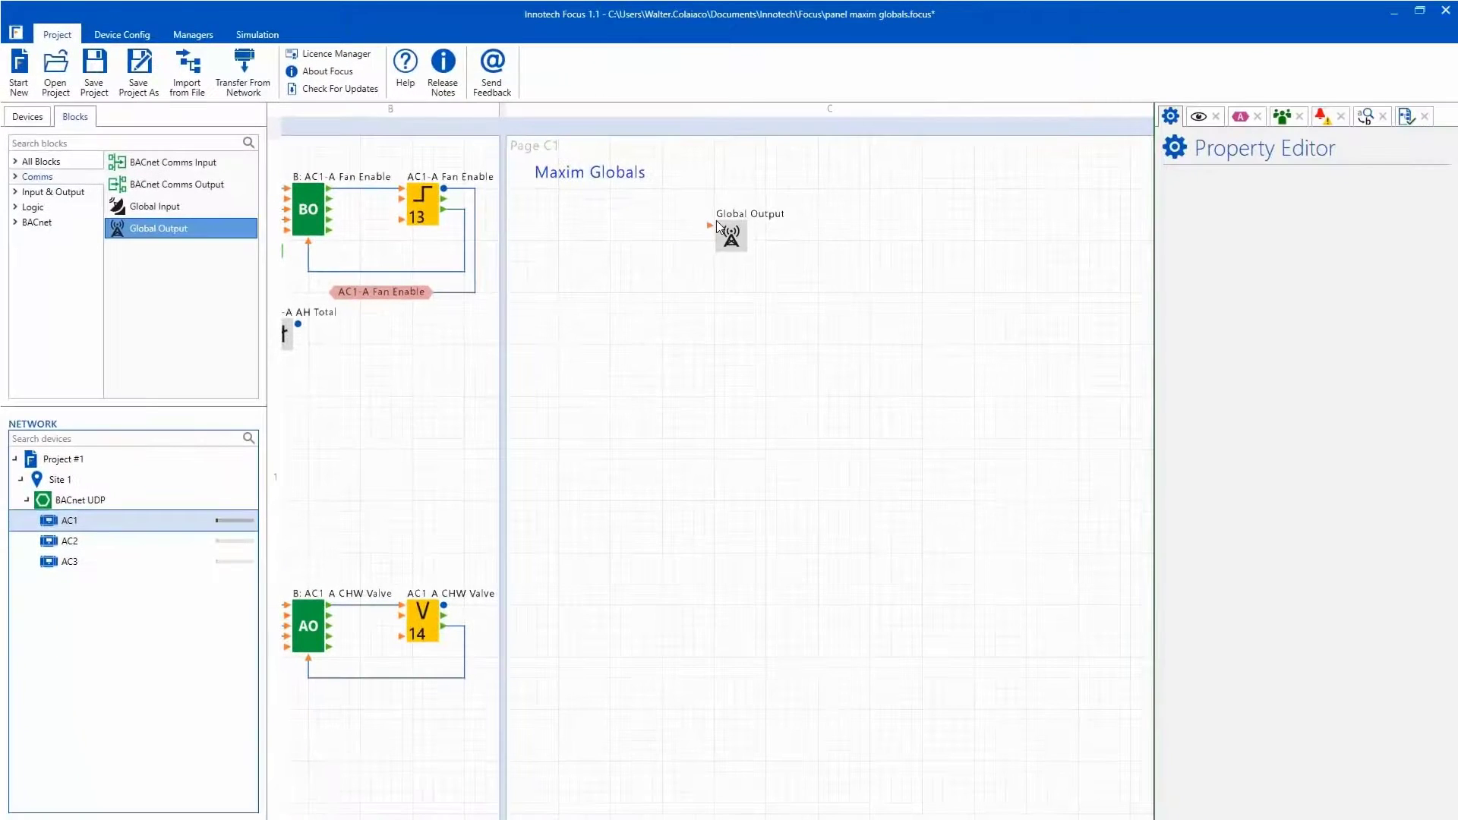
left_click(735, 240)
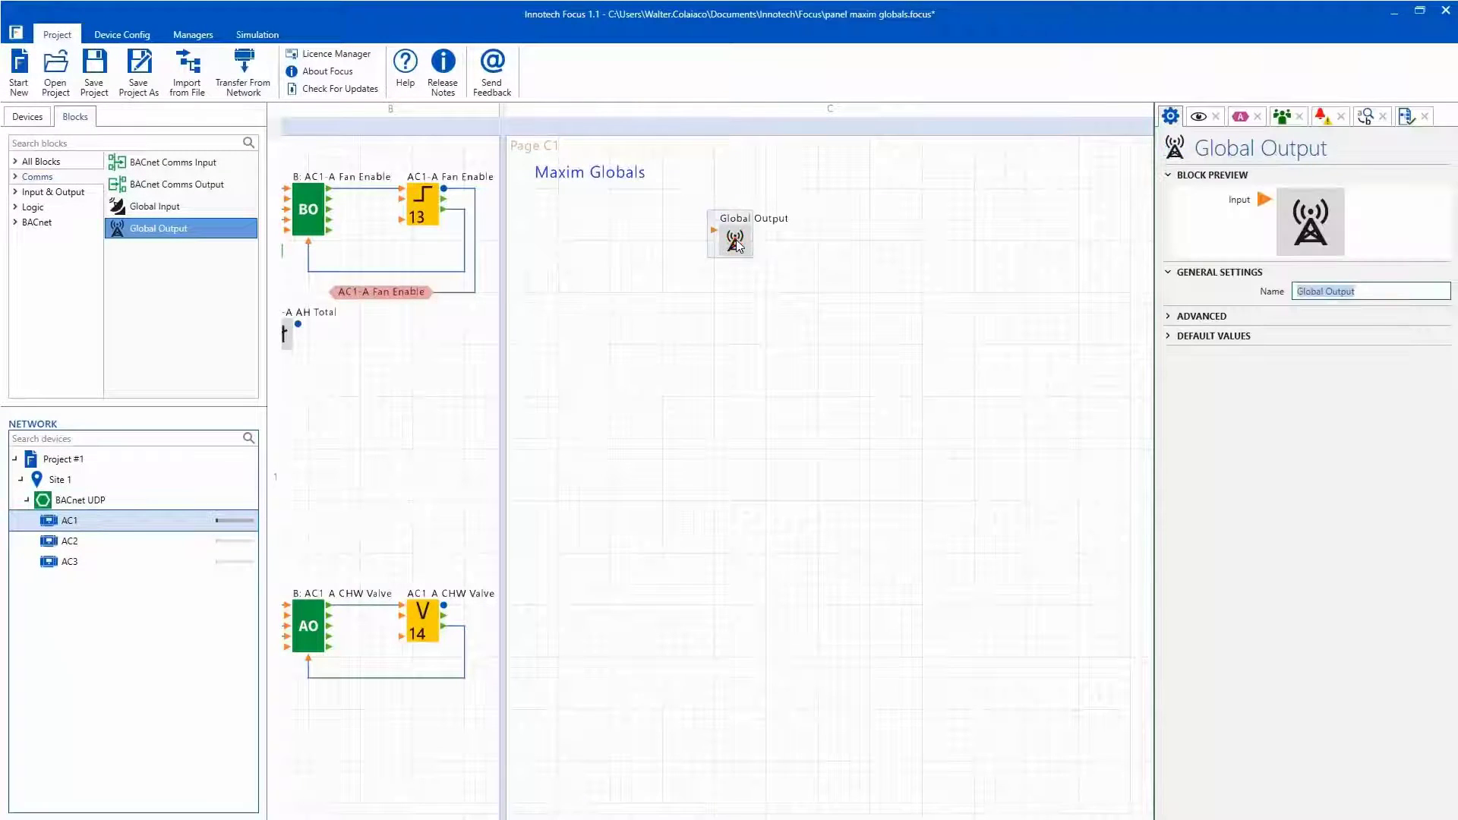
type("AC1 Omni Temp")
key("Return")
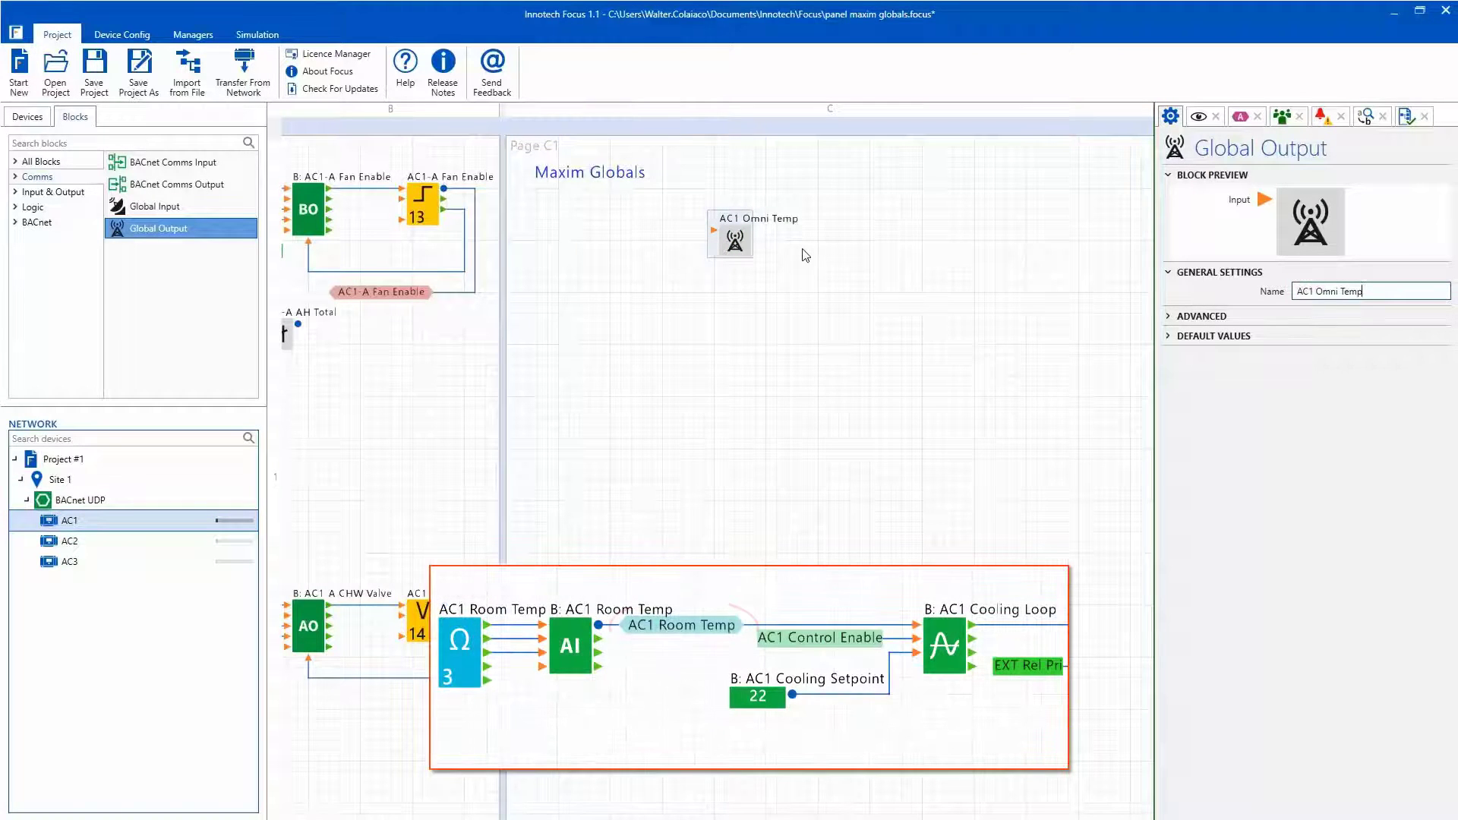
Wire the AC1 Room Temp label into AC1 Omni Temp and add a Global Input block.
left_click(1242, 118)
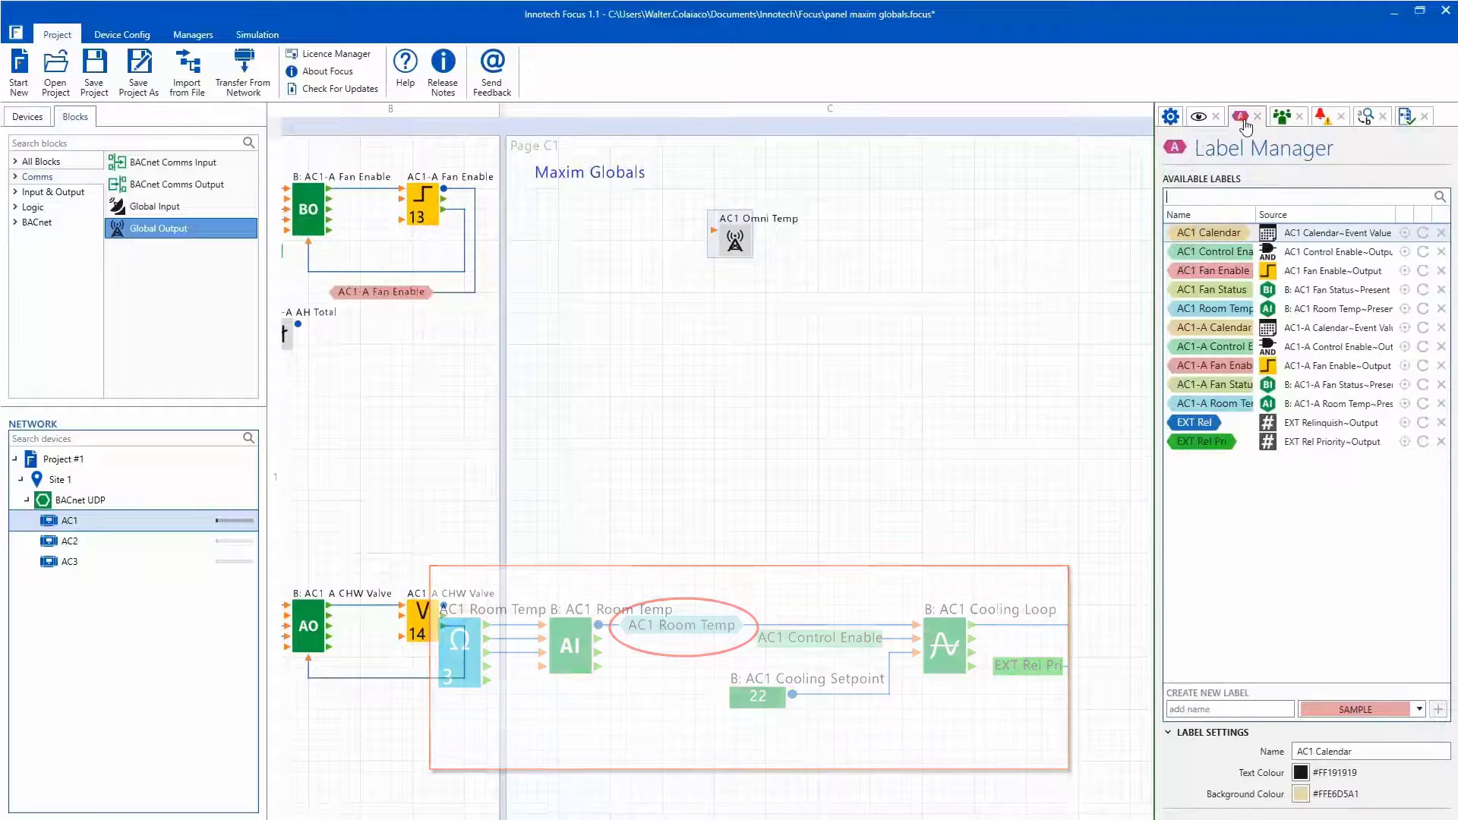
left_click(1213, 309)
left_click_drag(1214, 309, 714, 237)
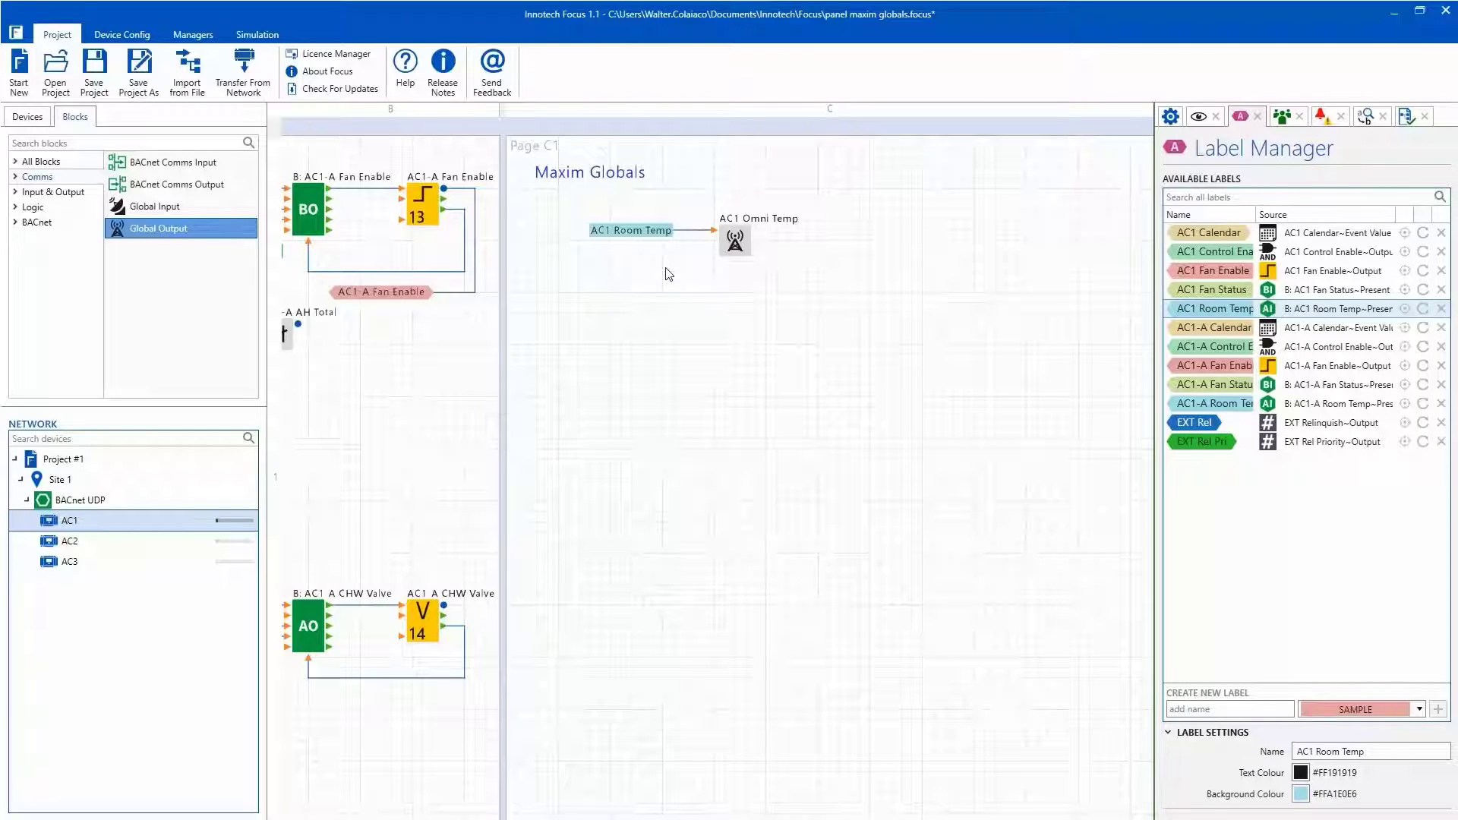
left_click_drag(171, 210, 583, 343)
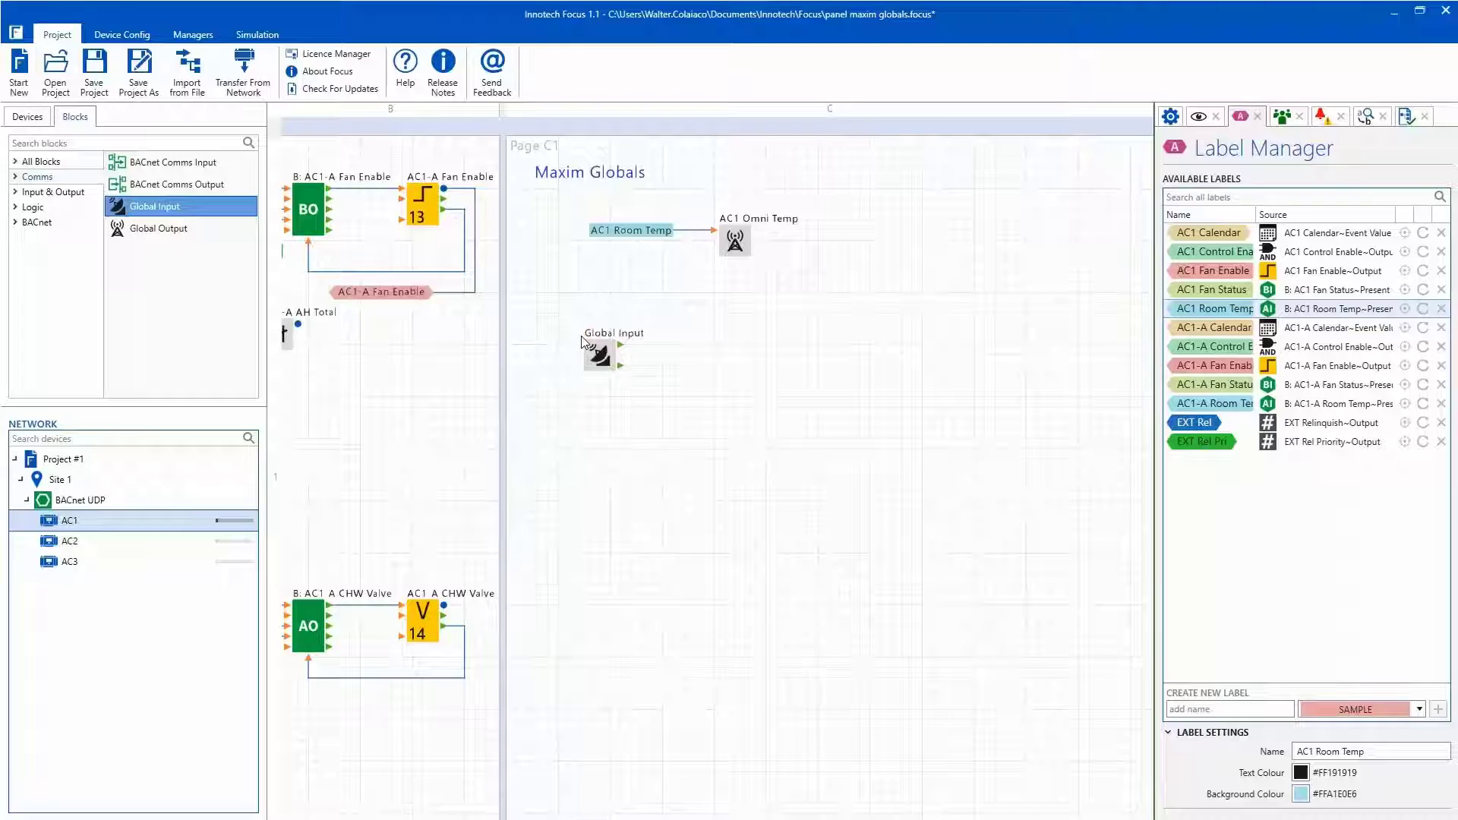
Copy the AC1 Z1 Temp block name from its MAXCon settings.
key("alt+Tab")
left_click(281, 351)
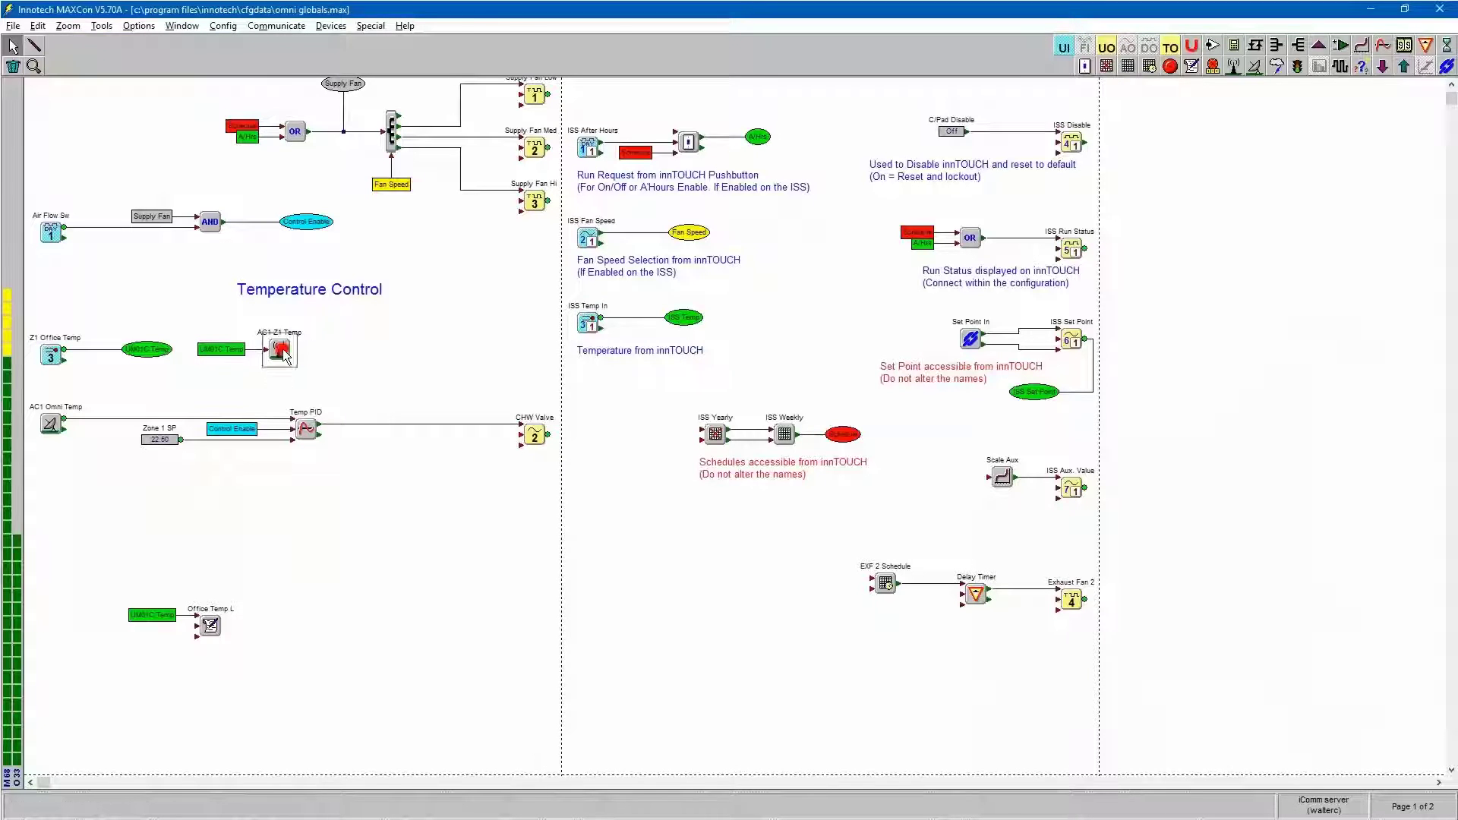
double_click(281, 350)
right_click(571, 391)
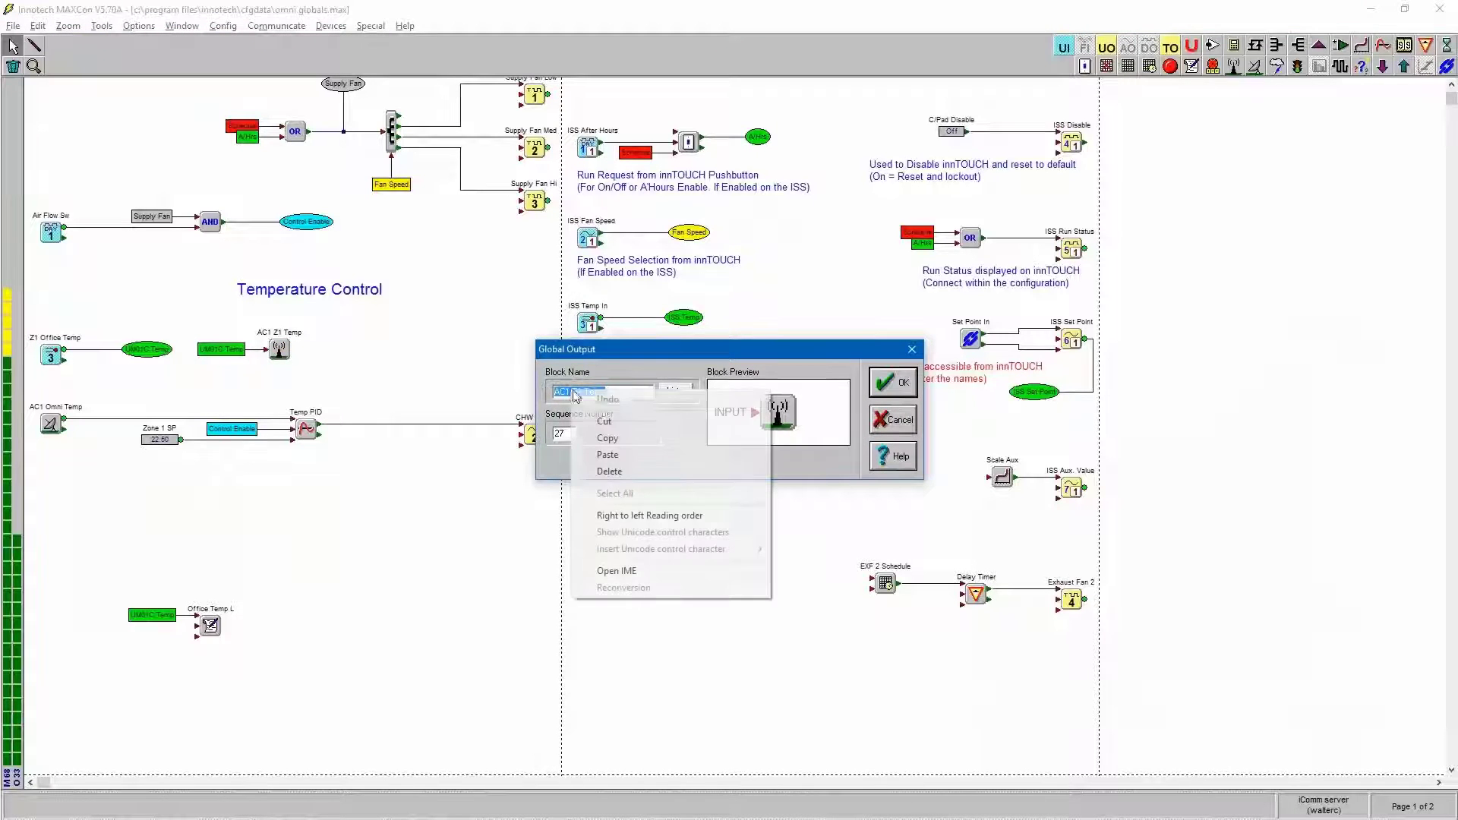
left_click(617, 439)
left_click(890, 424)
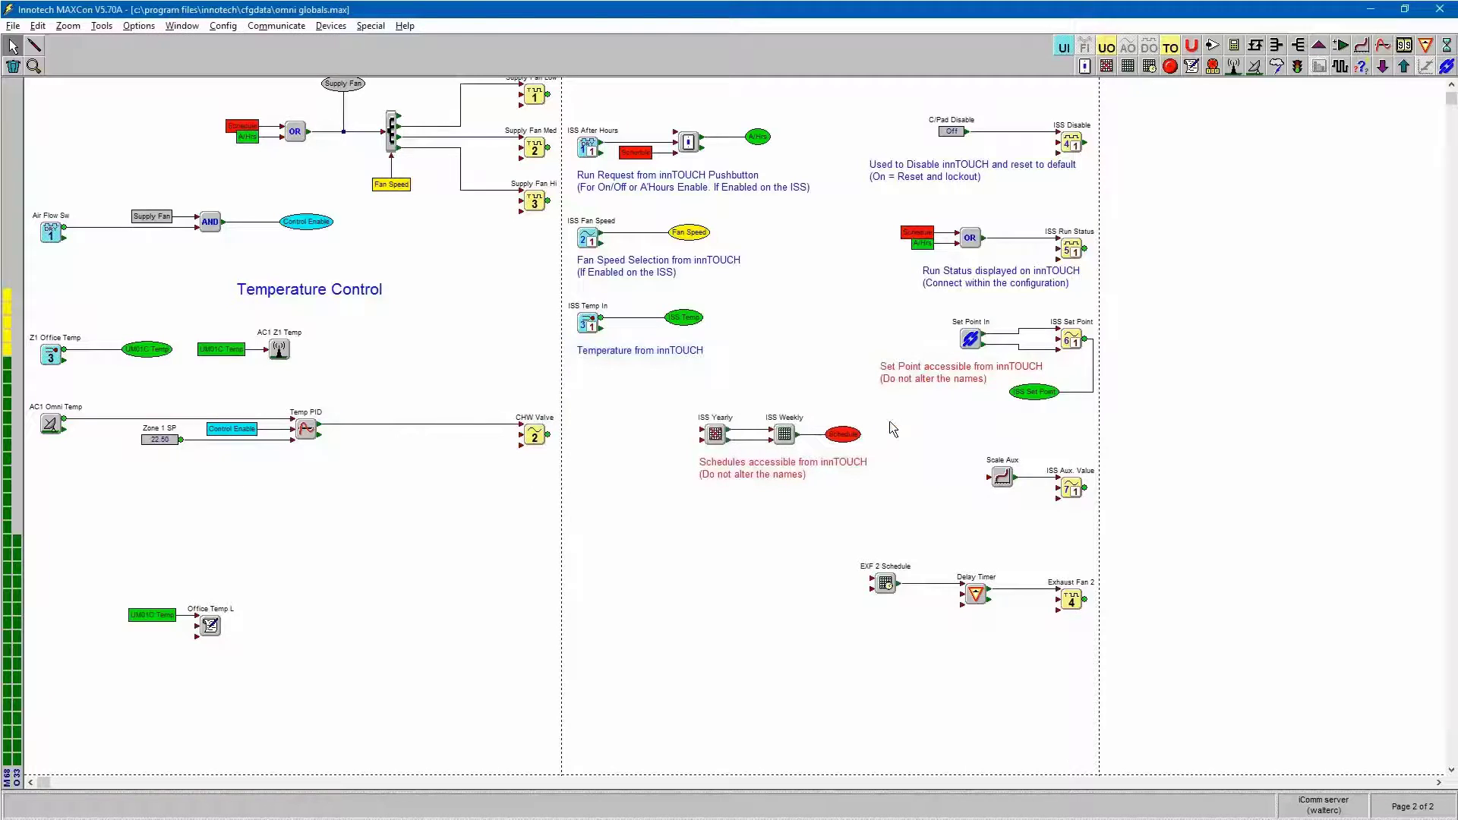
key("alt+Tab")
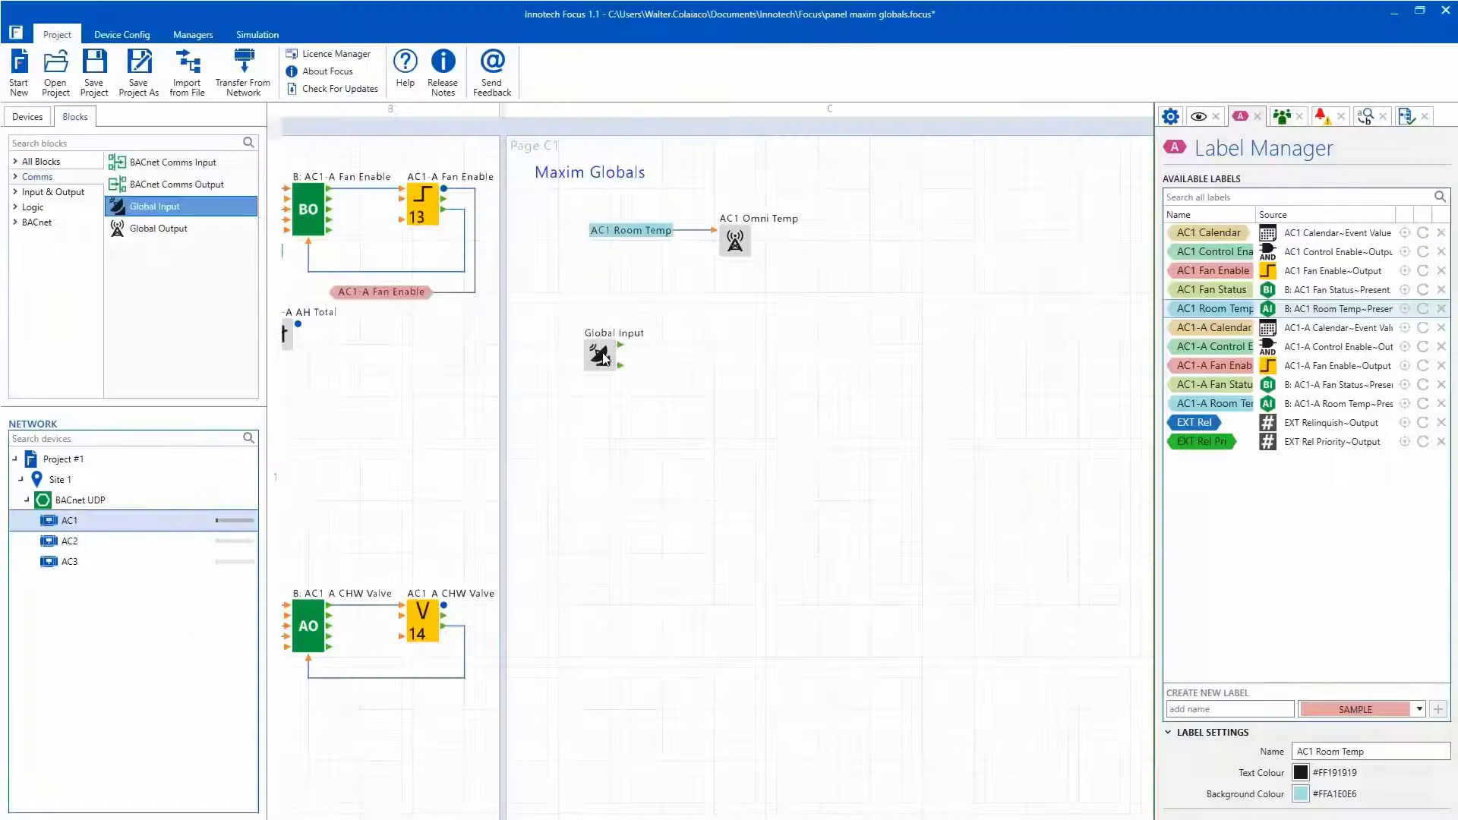
Paste AC1 Z1 Temp as the name of the new Global Input block on Page C1.
left_click(602, 357)
key("ctrl+v")
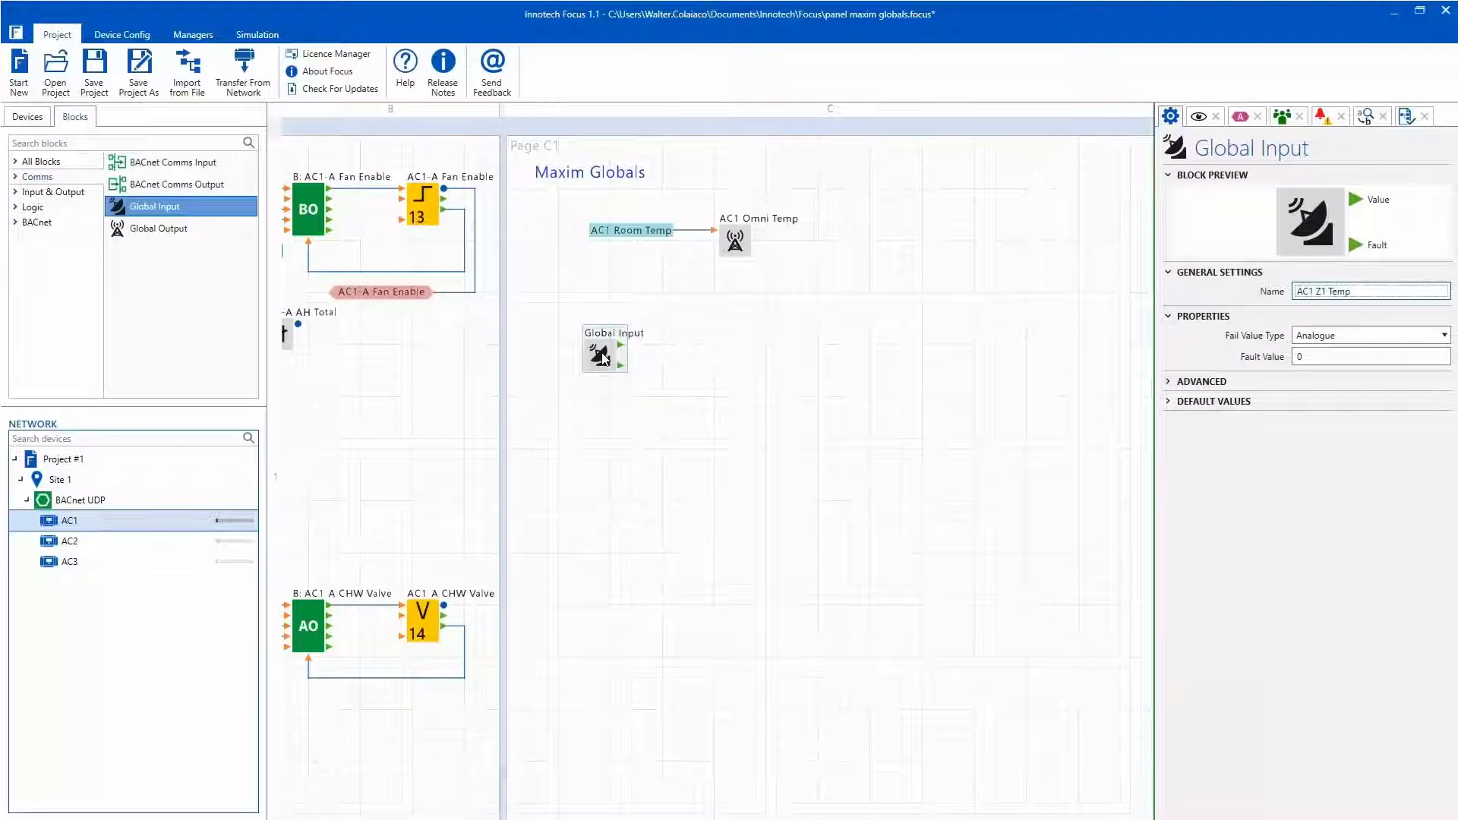
key("Return")
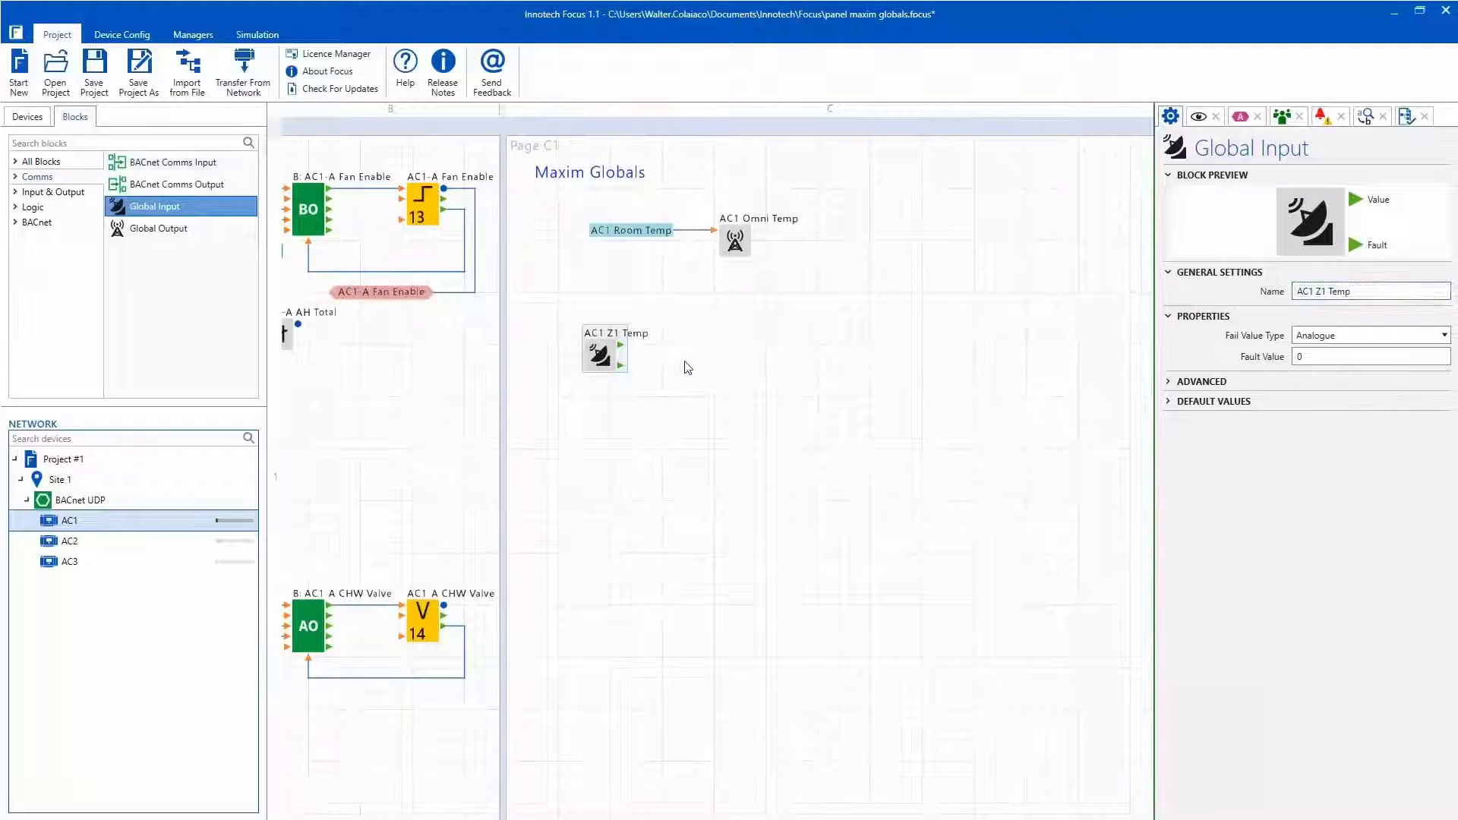
left_click(687, 368)
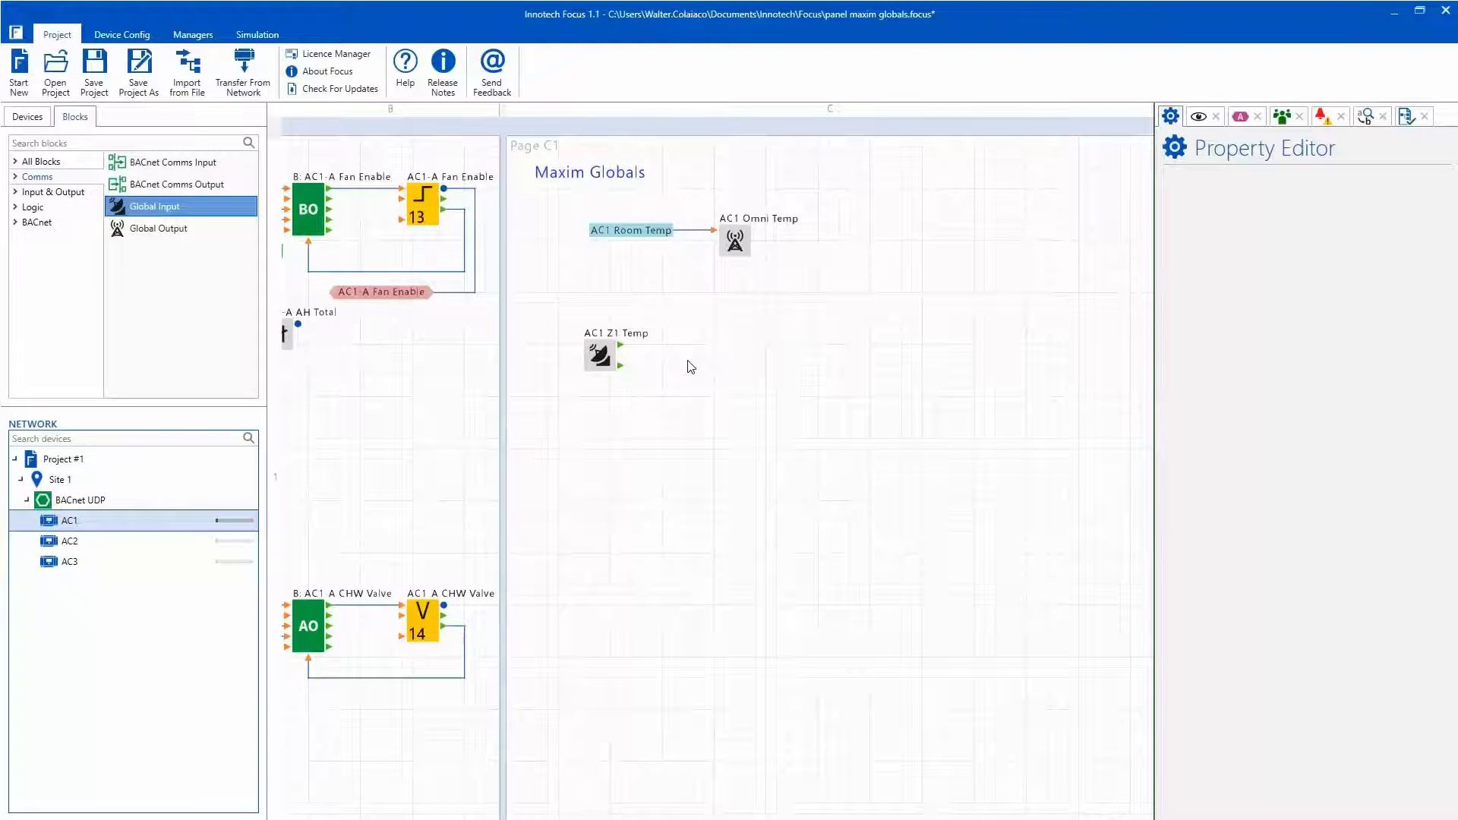
Transfer the configuration to device AC1, confirming overwrite of its existing settings.
left_click(121, 34)
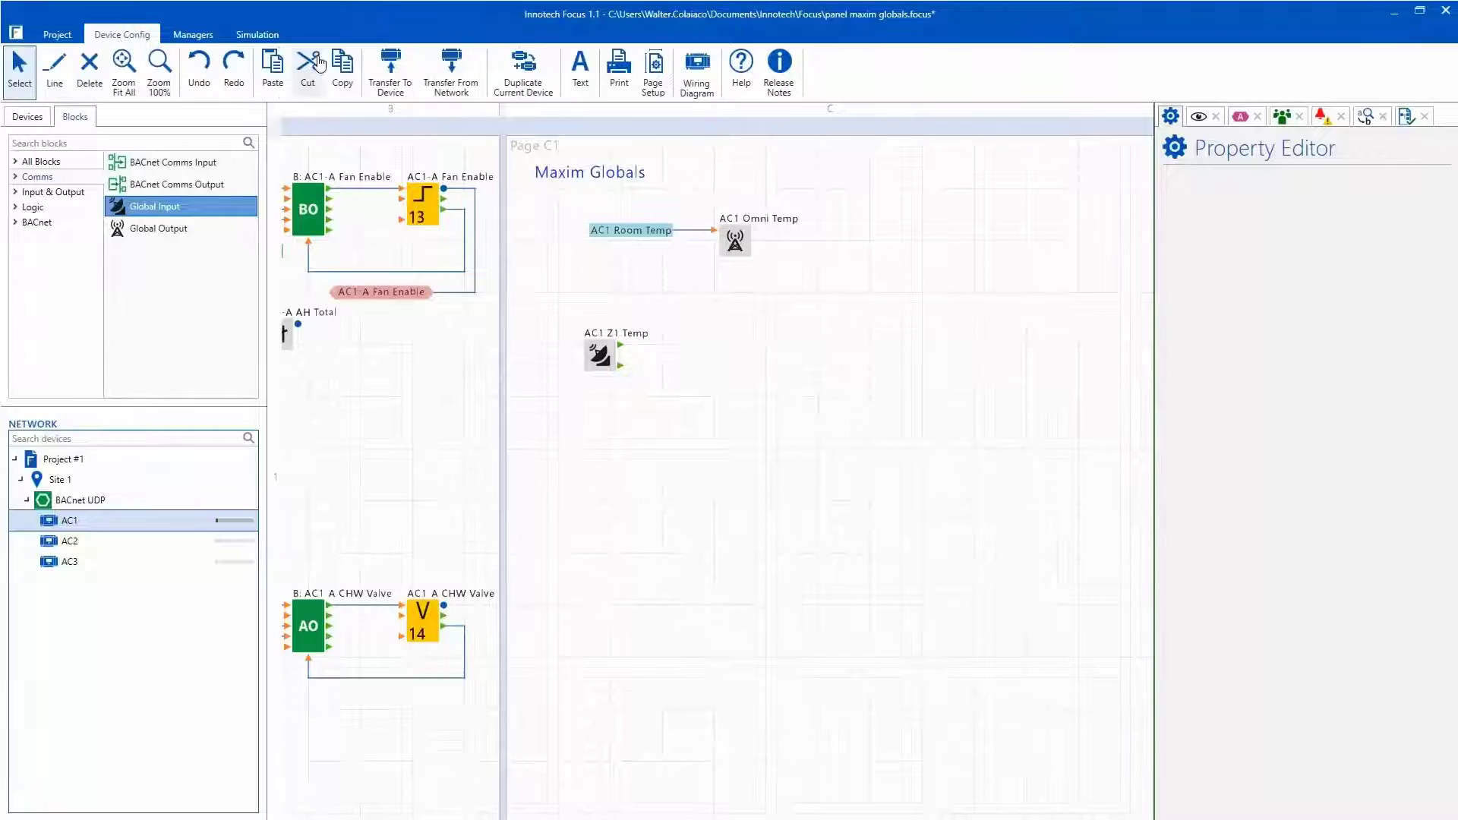
left_click(388, 73)
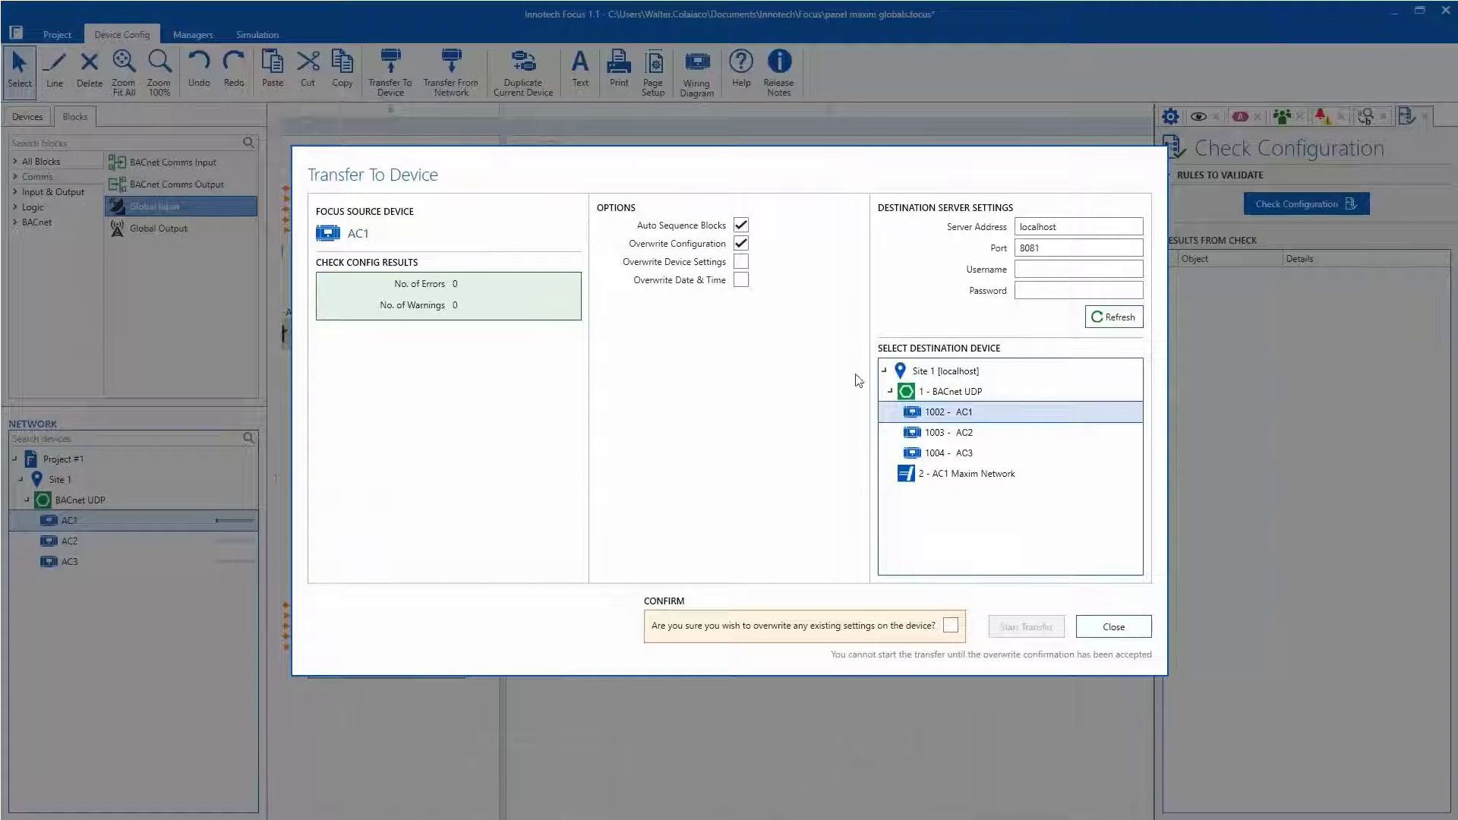
left_click(949, 623)
left_click(1018, 643)
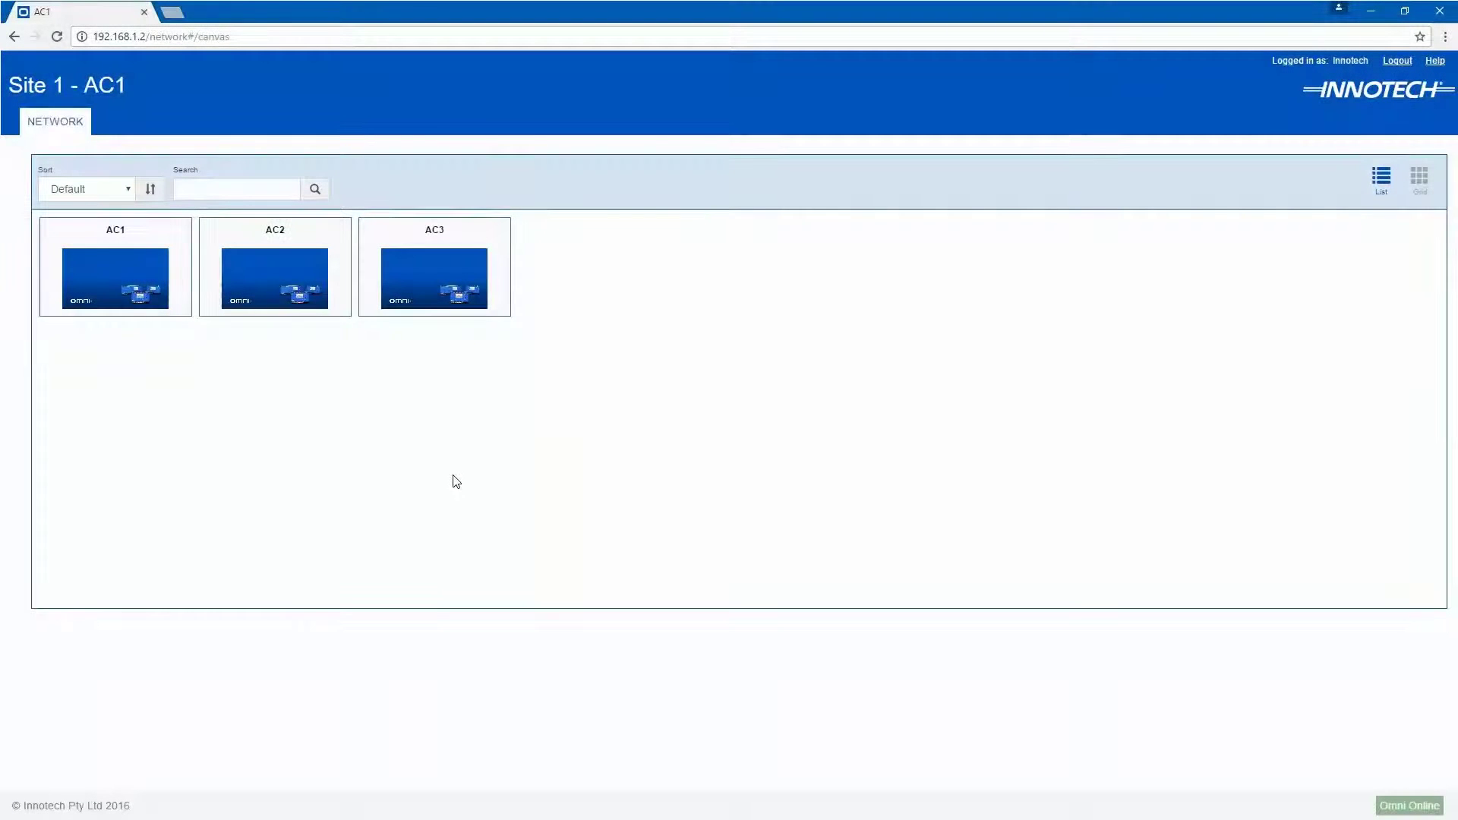
Open AC1's live monitor in the Omni web server and pan to Maxim Globals.
left_click(137, 284)
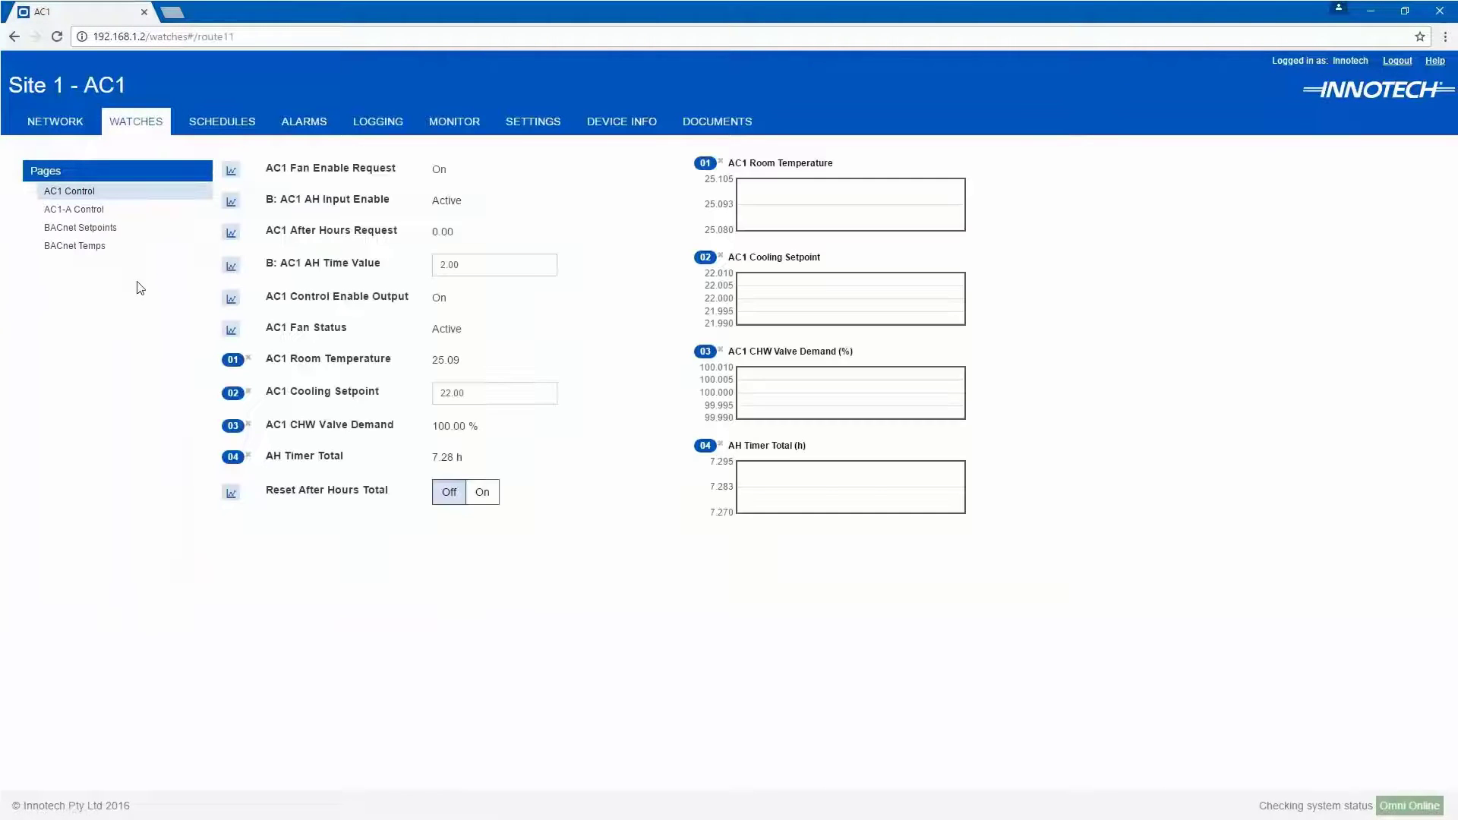
left_click(464, 127)
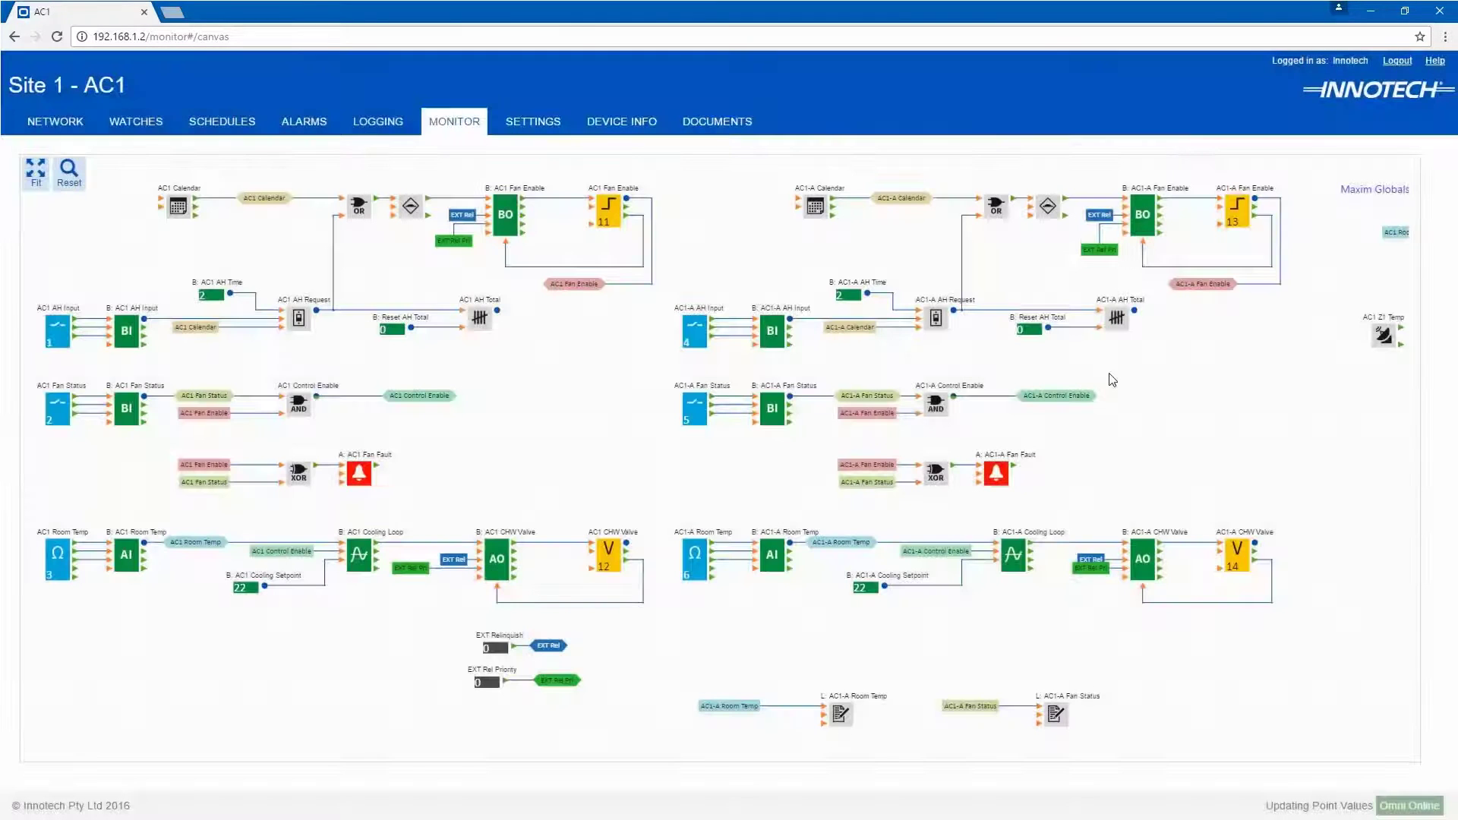
left_click_drag(1181, 377, 744, 428)
scroll(733, 366, "up", 3)
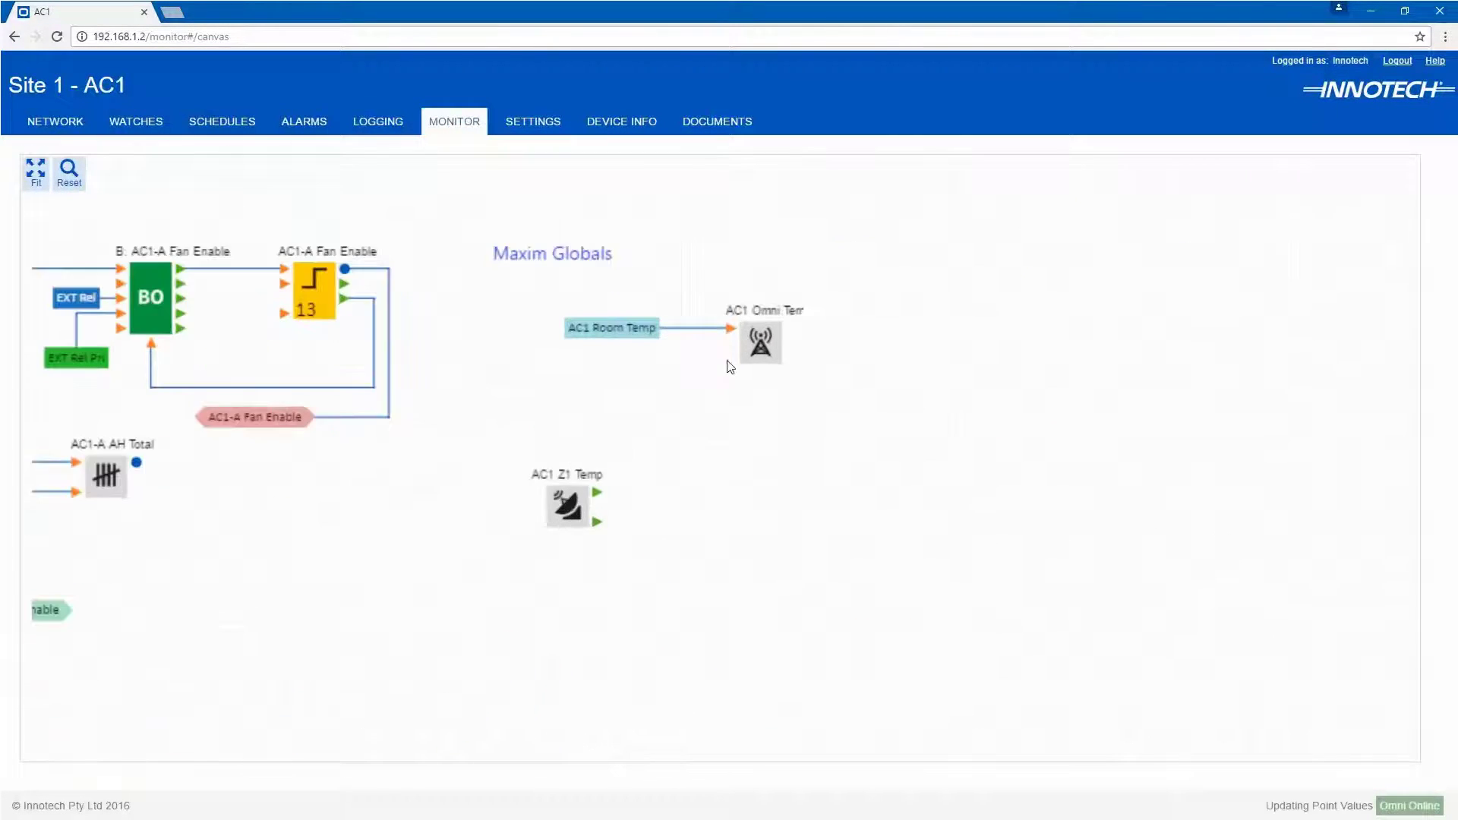
left_click_drag(728, 361, 571, 405)
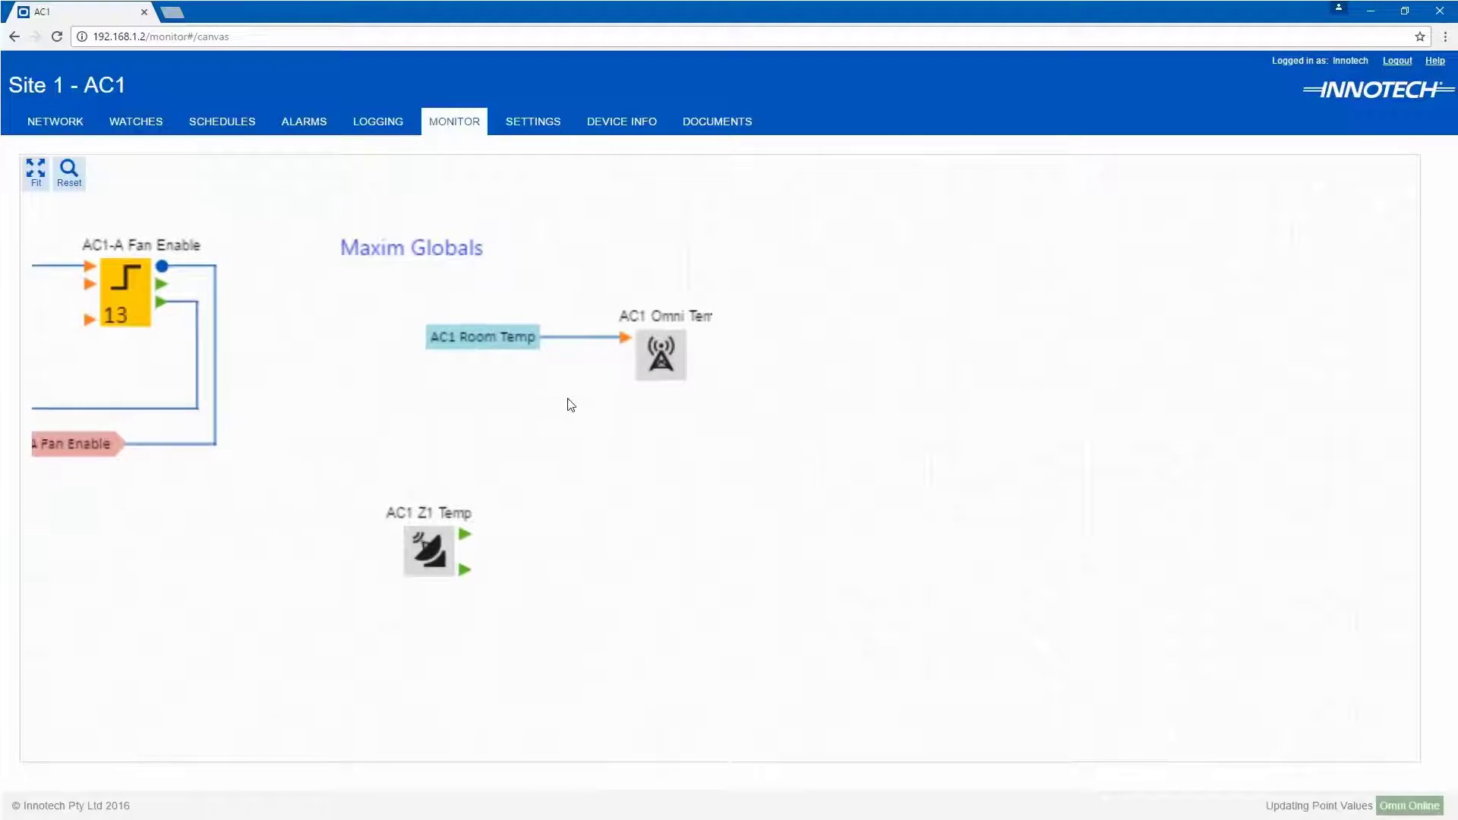
Show live AC1 Room Temp (25.08), AC1 Z1 Temp (27.16) and its fault status (OK).
left_click(479, 339)
left_click(466, 536)
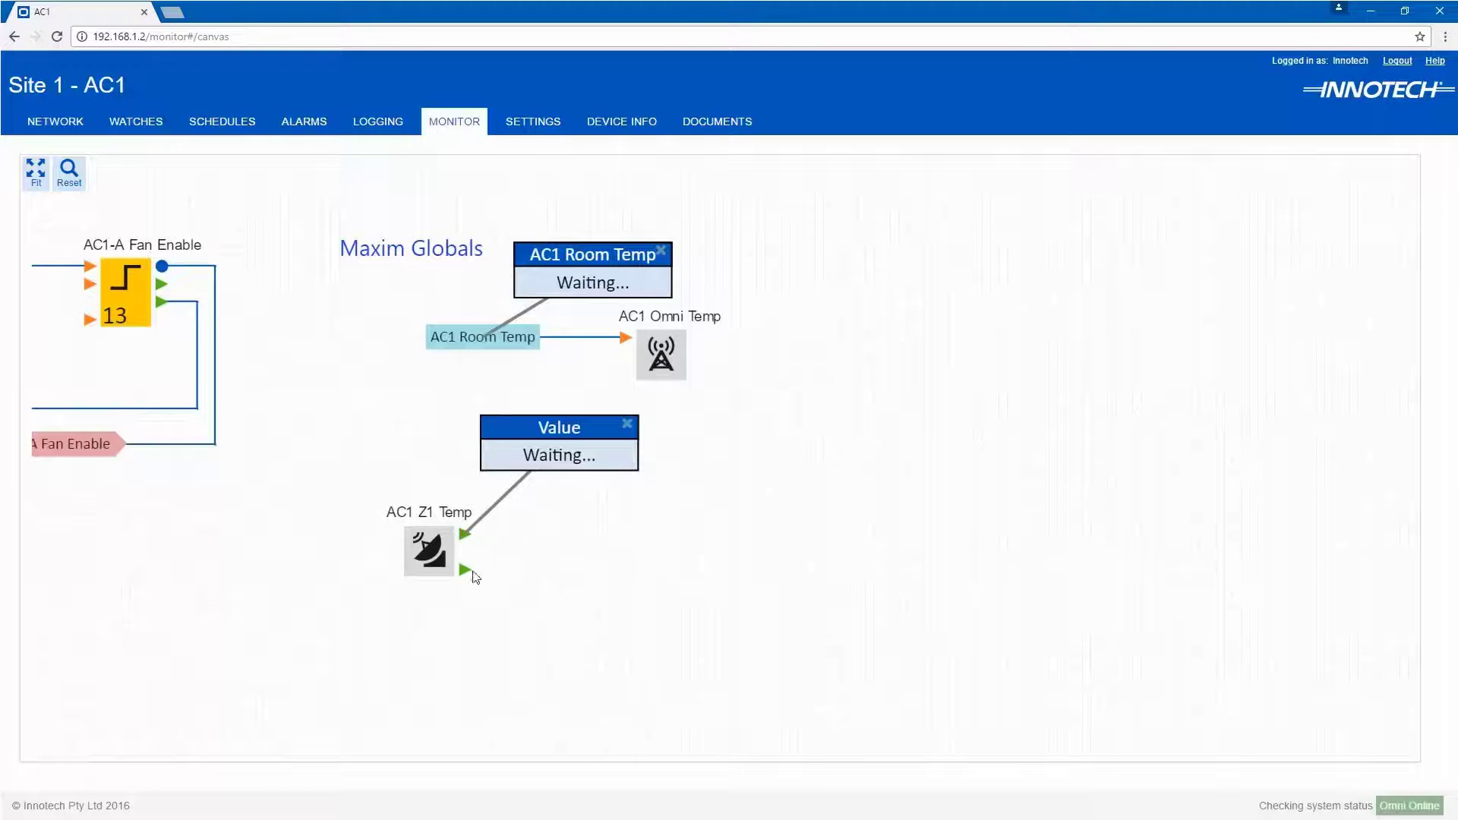
left_click(465, 570)
left_click_drag(557, 435, 571, 470)
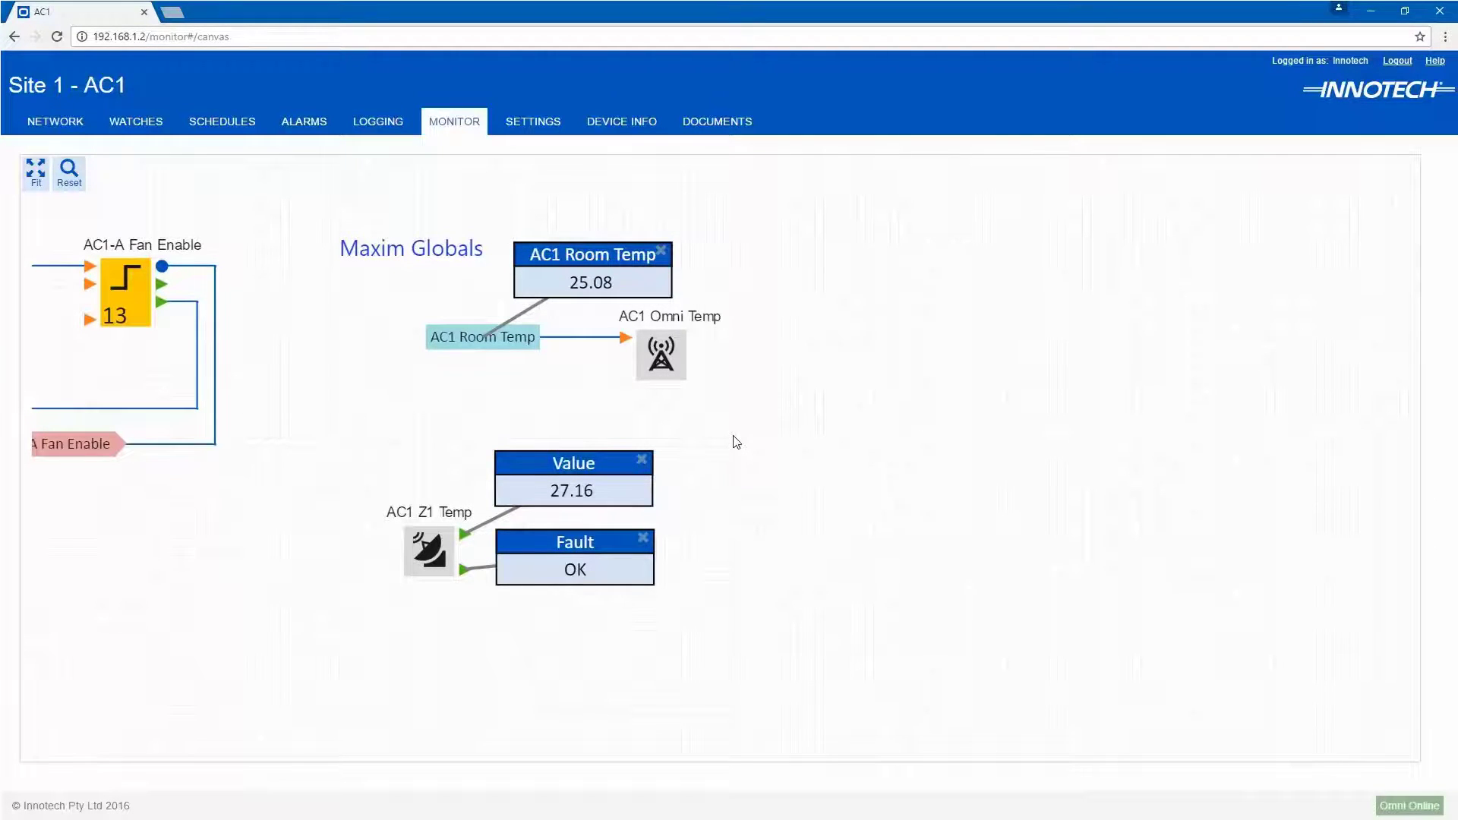
Show MAXMon readings: AC1 Z1 Temp 27.16 DegC, AC1 Omni Temp 25.06 with status Ok.
key("alt+Tab")
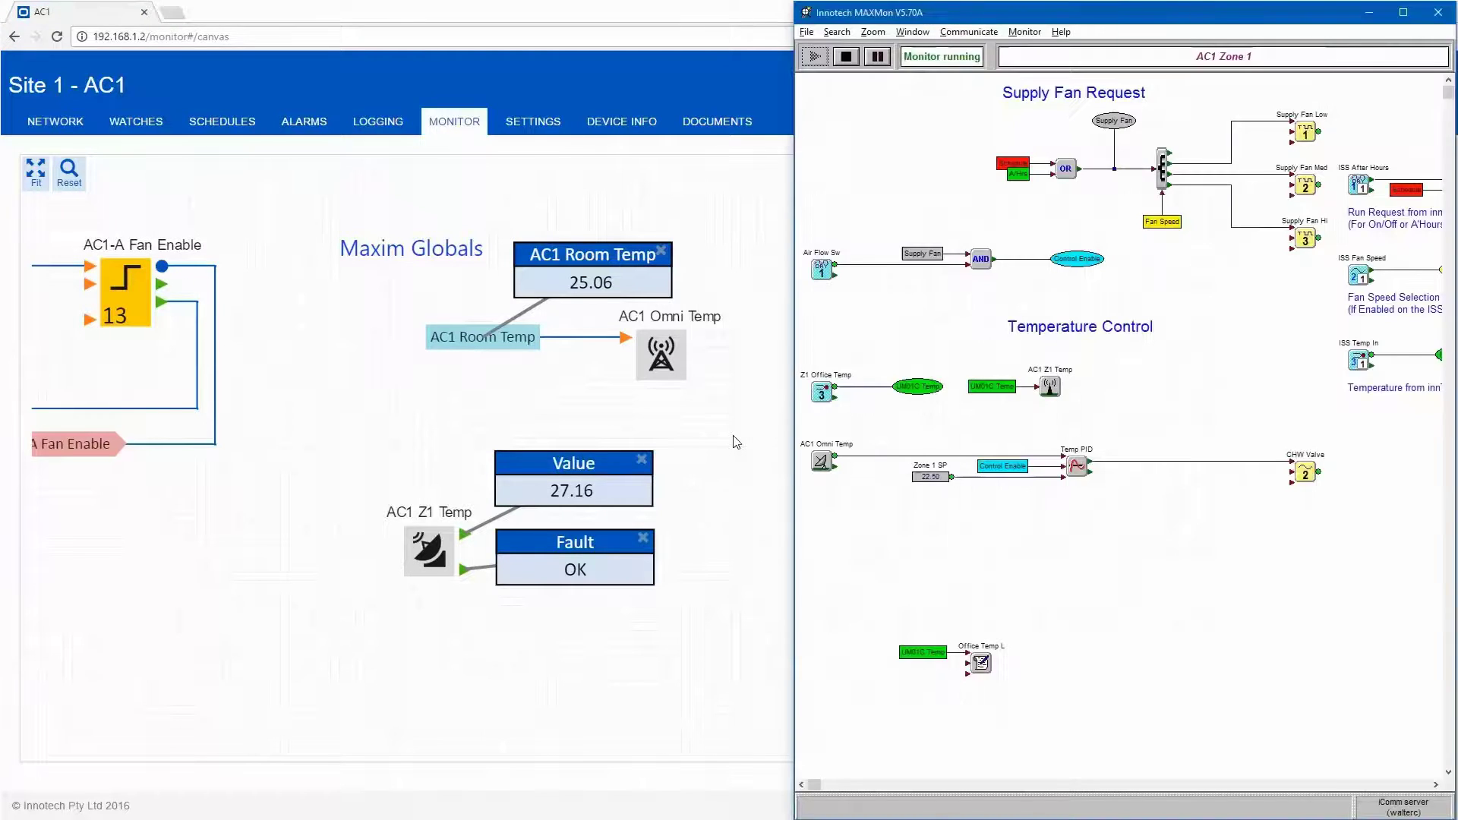
left_click(1042, 337)
left_click(856, 419)
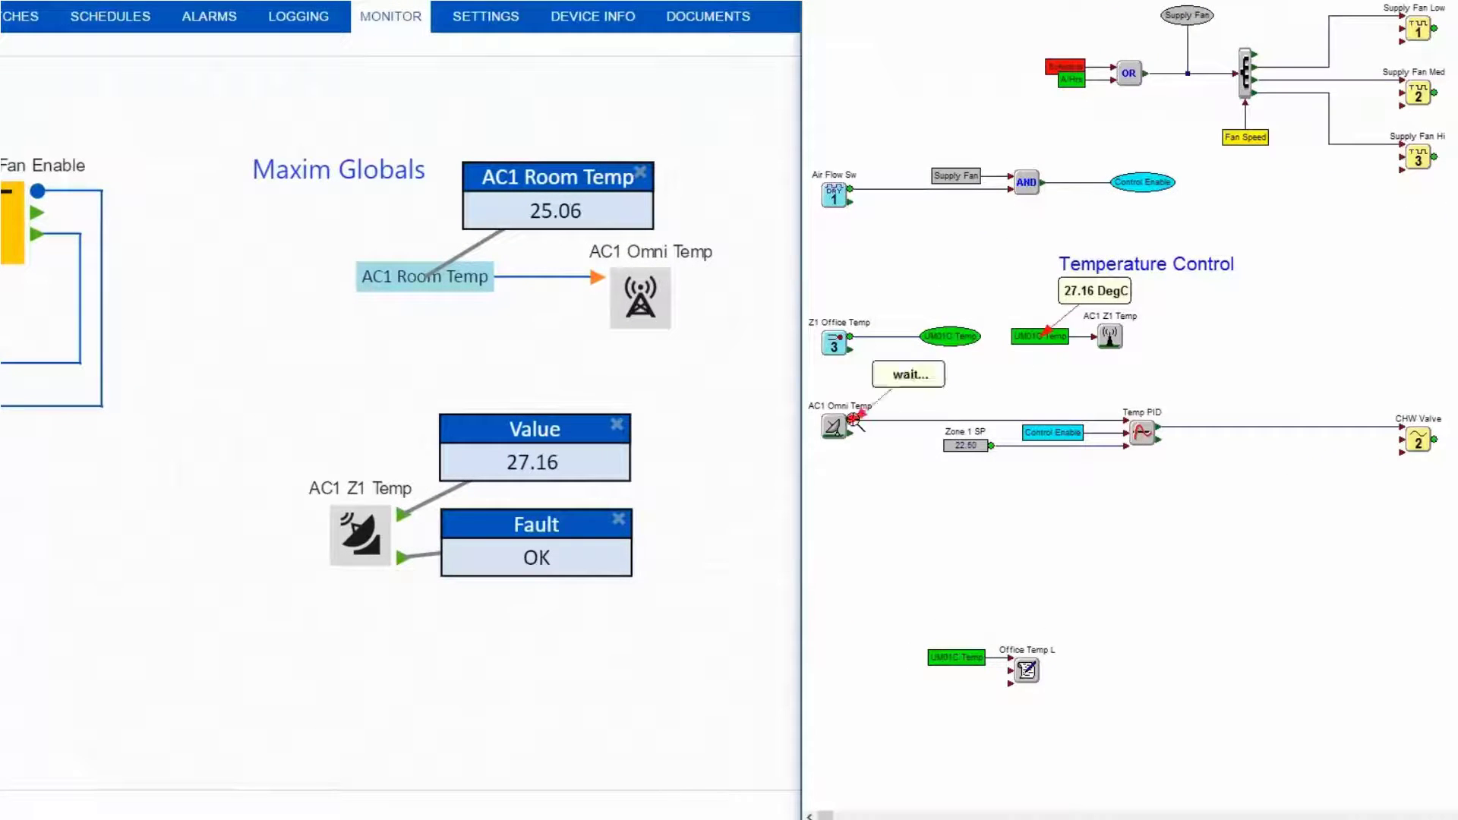
left_click(854, 437)
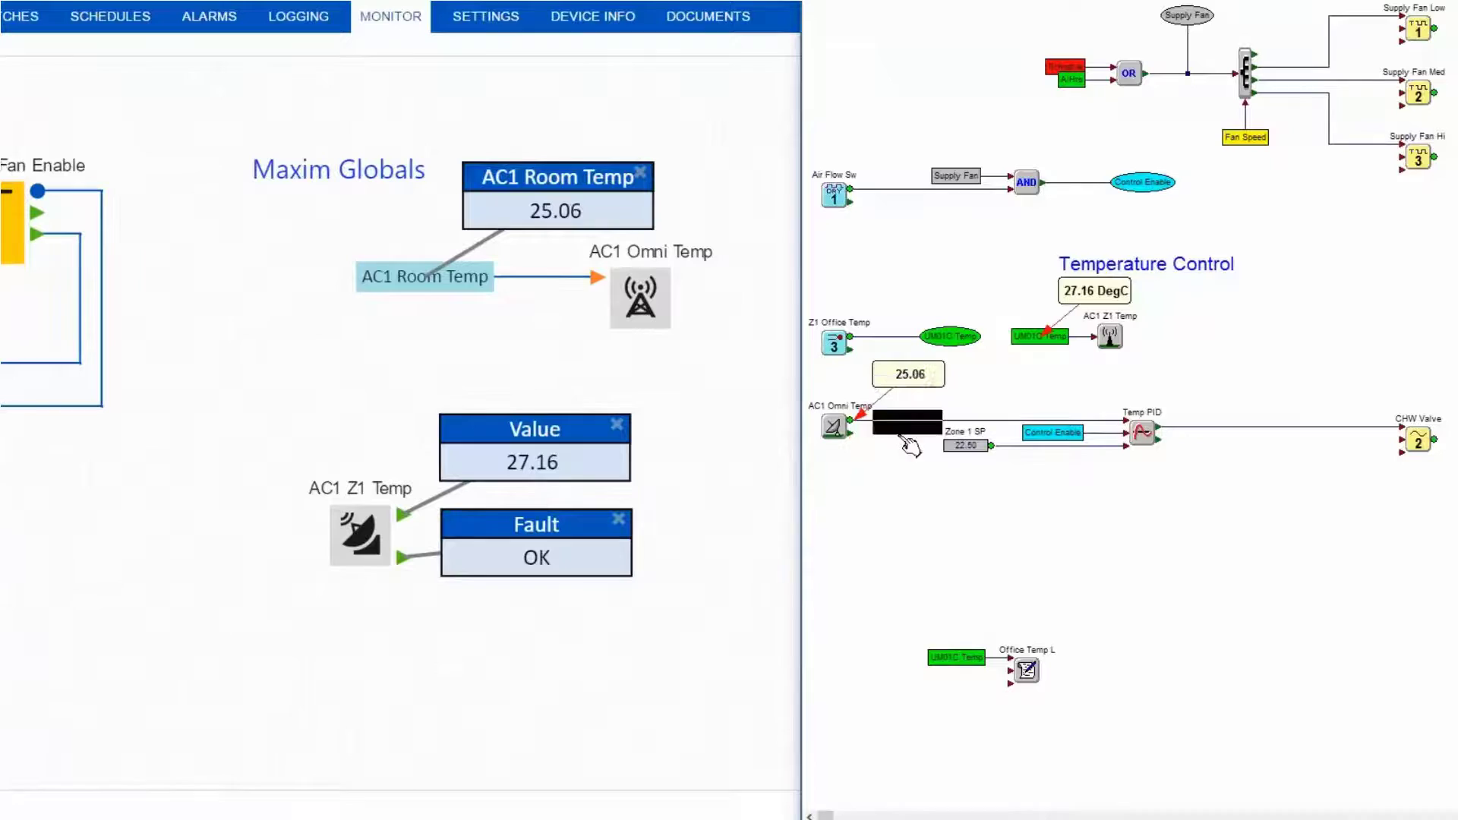